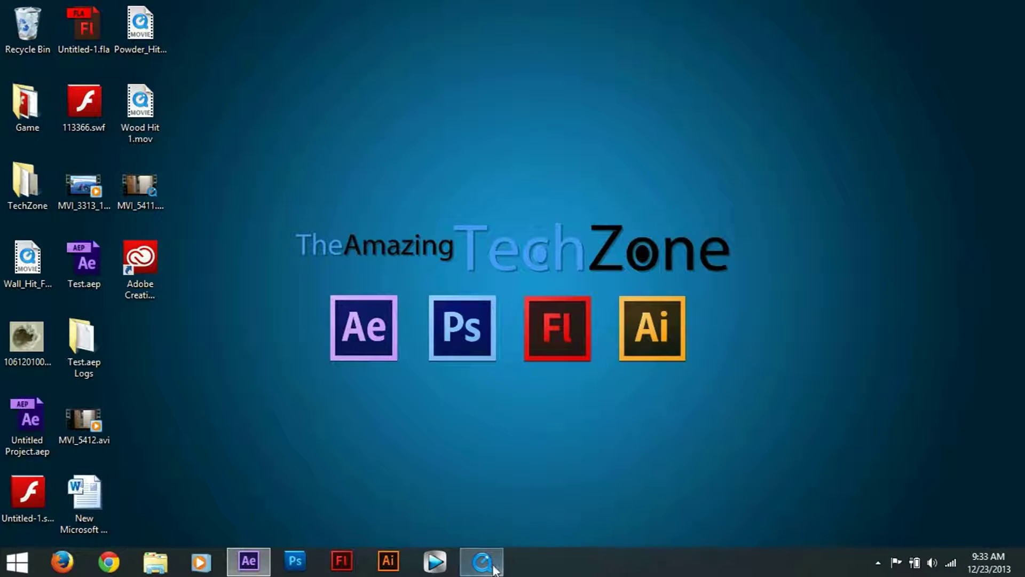
Preview the MVI_5411 clip by scrubbing through it in QuickTime Player, leaving the player minimised
{"action": "mouse_move", "coordinate": [482, 562]}
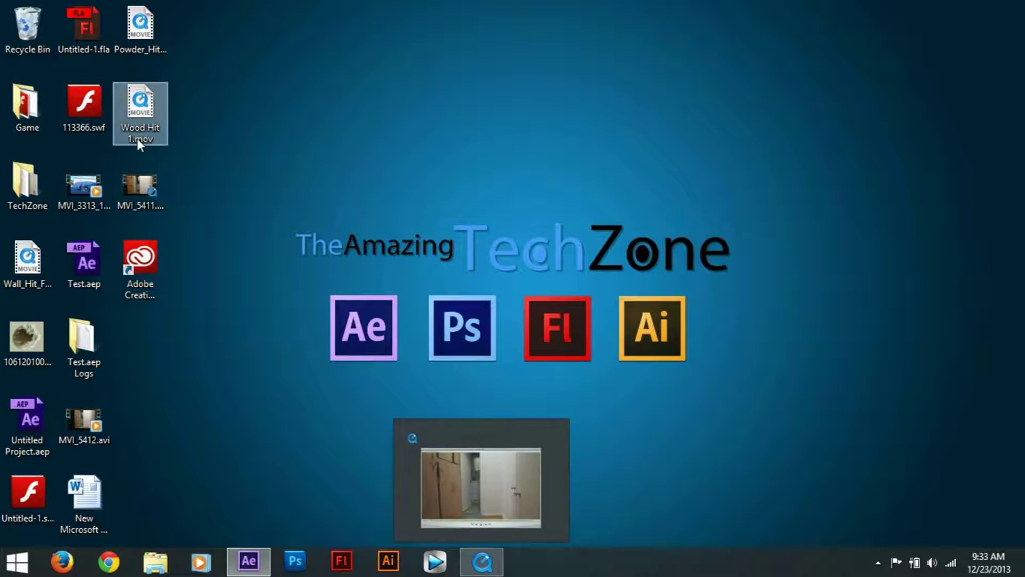
{"action": "left_click", "coordinate": [483, 561]}
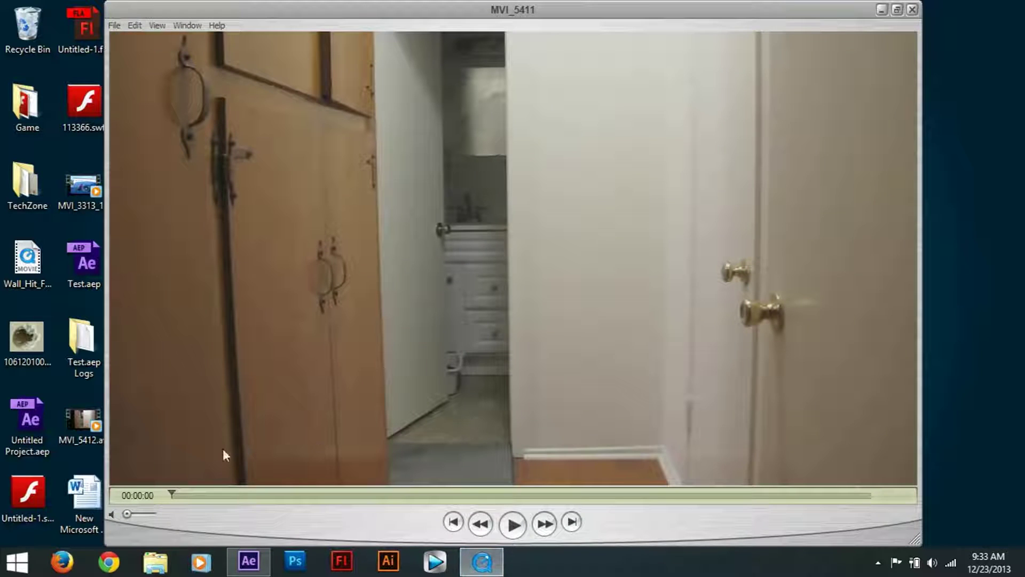
{"action": "left_click_drag", "start_coordinate": [172, 494], "coordinate": [478, 495]}
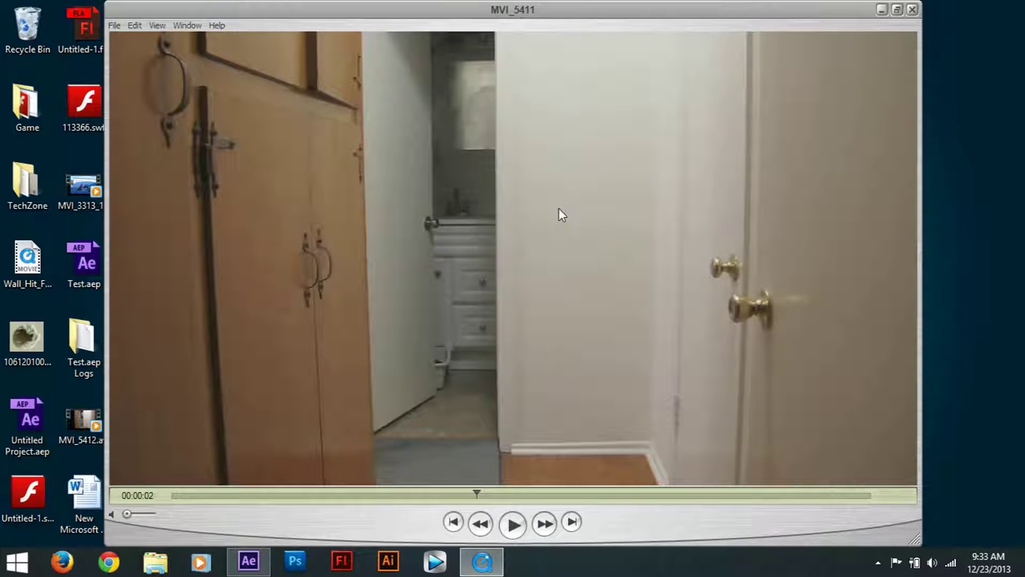
{"action": "left_click", "coordinate": [882, 10]}
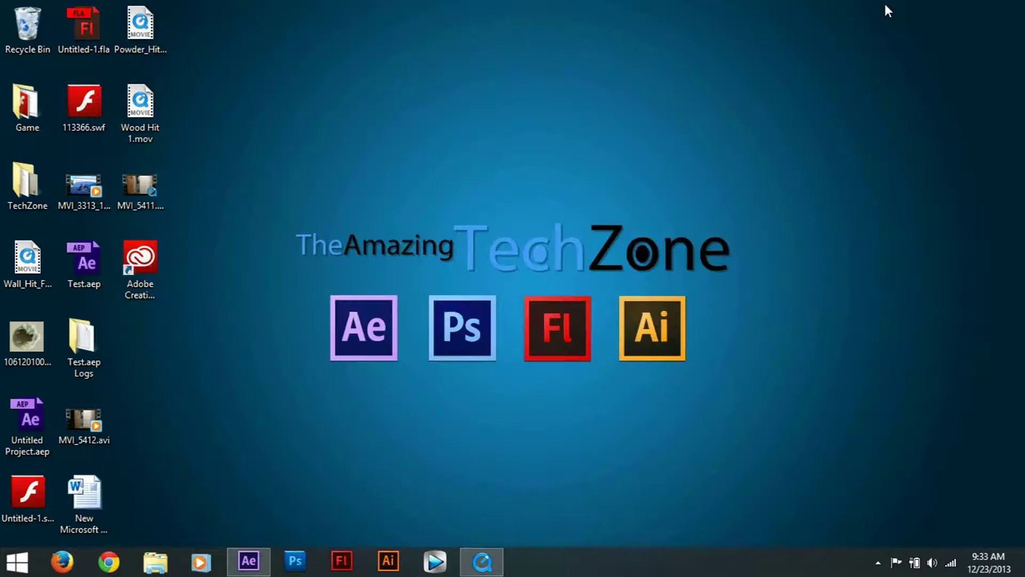
Play the Wood Hit 1.mov clip from the desktop in an enlarged player window and close it
{"action": "double_click", "coordinate": [130, 114]}
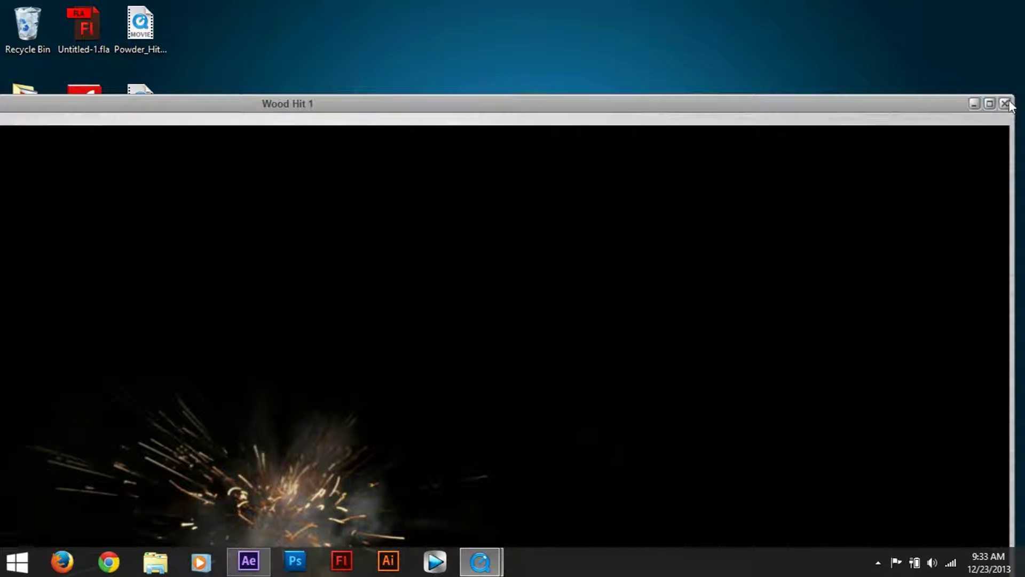
{"action": "left_click", "coordinate": [989, 103]}
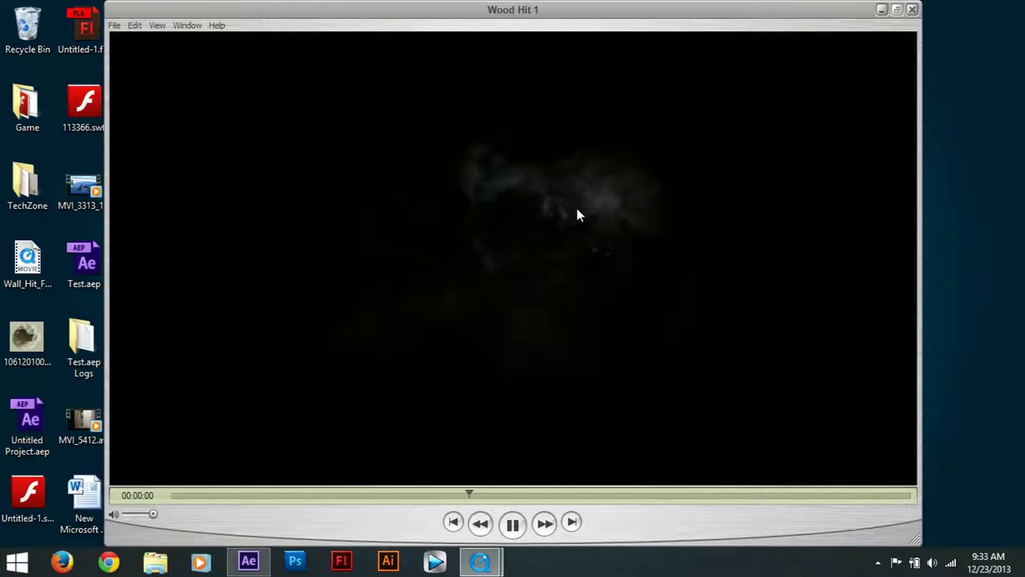
{"action": "left_click", "coordinate": [912, 9]}
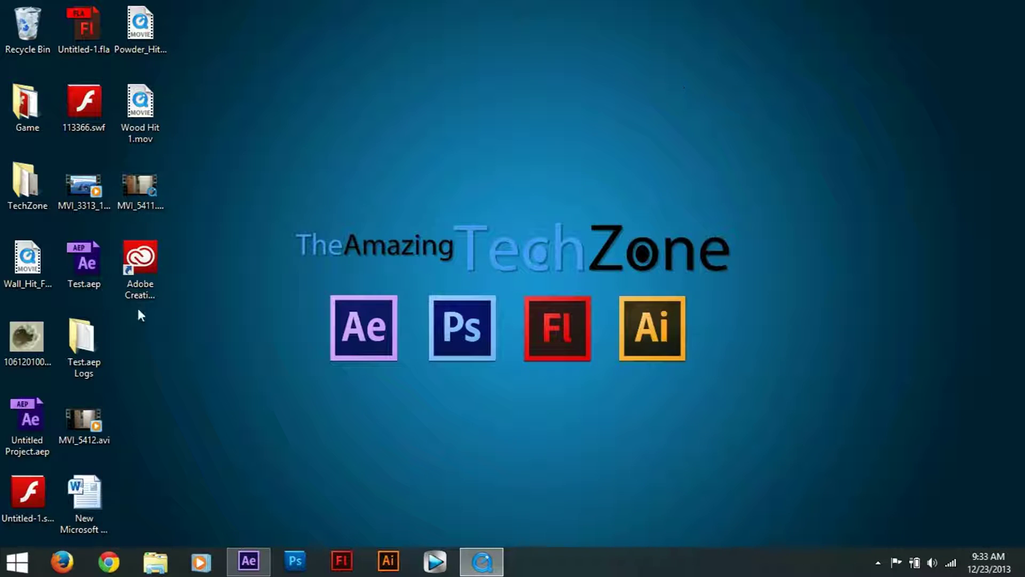
View the bullet hole picture from the desktop and close the image viewer
{"action": "left_click", "coordinate": [24, 358]}
{"action": "double_click", "coordinate": [22, 360]}
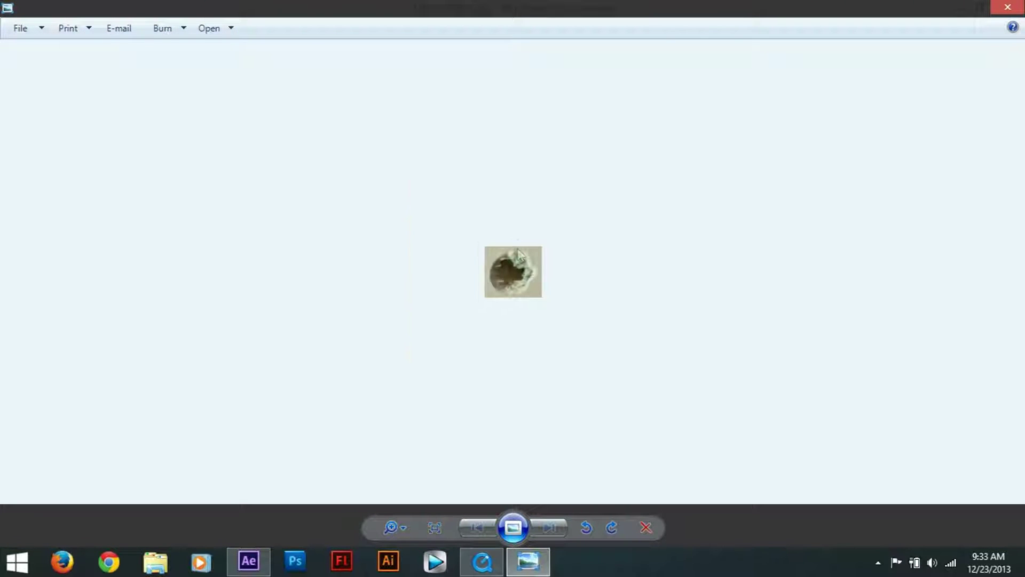
{"action": "left_click", "coordinate": [1008, 10]}
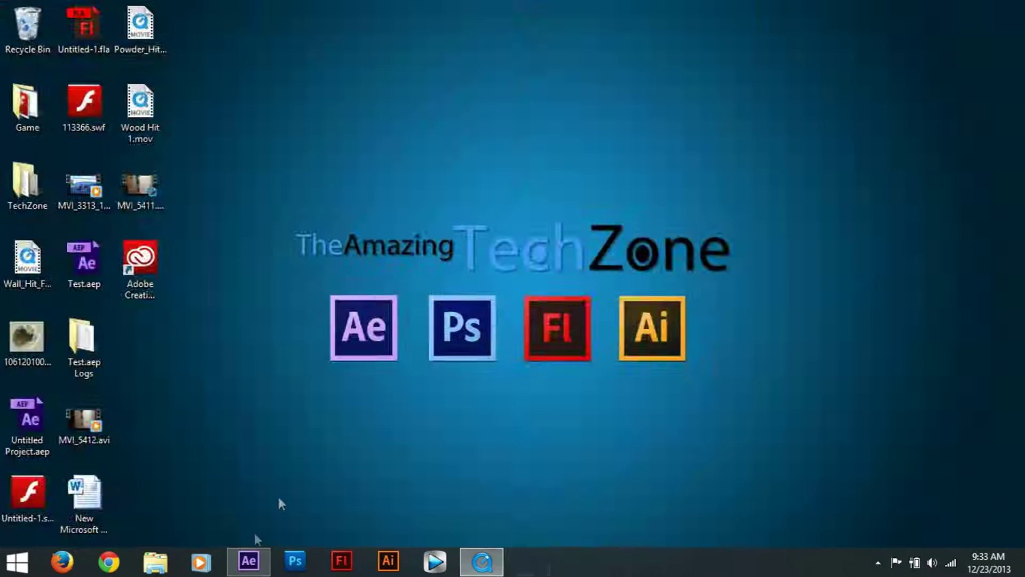
Switch to After Effects and import MVI_5411.MOV, Wood Hit 1.mov and 1061201000.jpg from the desktop into the project
{"action": "left_click", "coordinate": [248, 560]}
{"action": "left_click_drag", "start_coordinate": [663, 8], "coordinate": [547, 63]}
{"action": "left_click", "coordinate": [145, 184]}
{"action": "left_click_drag", "start_coordinate": [144, 185], "coordinate": [604, 192]}
{"action": "left_click", "coordinate": [427, 120]}
{"action": "left_click_drag", "start_coordinate": [140, 184], "coordinate": [531, 270]}
{"action": "left_click_drag", "start_coordinate": [136, 112], "coordinate": [446, 272]}
{"action": "left_click_drag", "start_coordinate": [26, 339], "coordinate": [489, 302]}
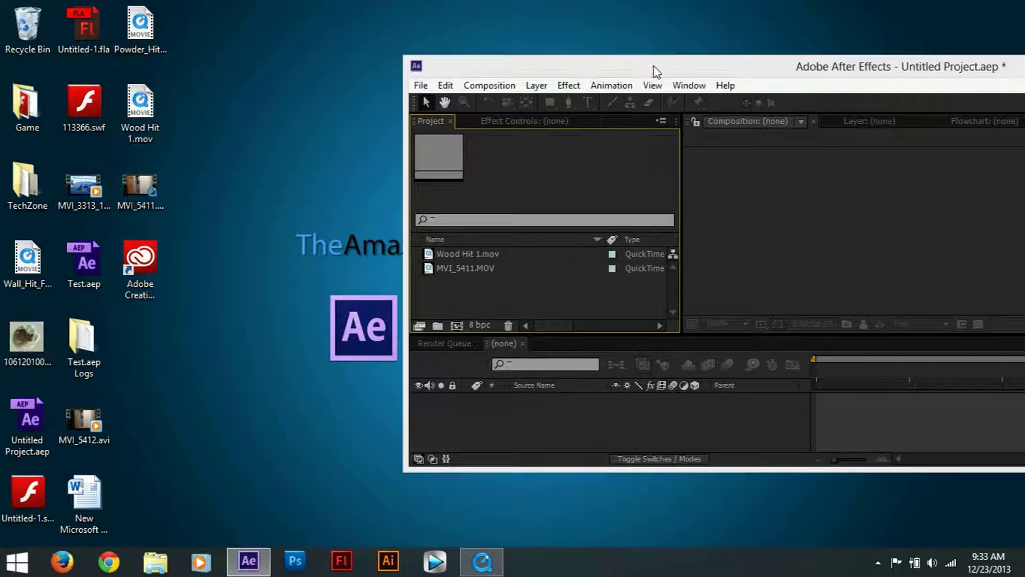
Maximise the After Effects window and create a new composition from the MVI_5411.MOV footage
{"action": "double_click", "coordinate": [652, 70]}
{"action": "left_click", "coordinate": [63, 207]}
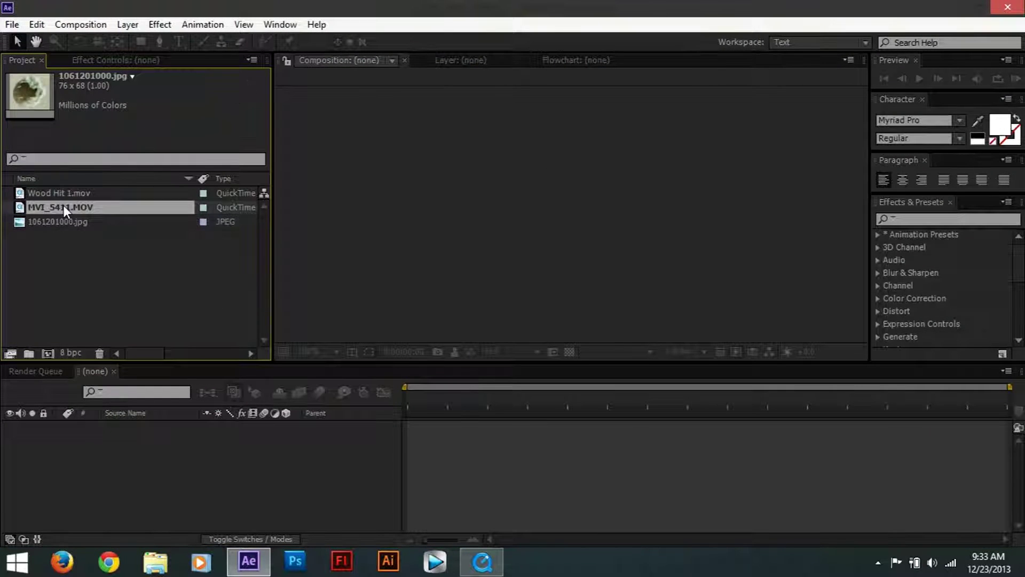
{"action": "left_click", "coordinate": [46, 353]}
Scrub through the MVI_5411 composition to examine the camera movement, returning to the first frame
{"action": "scroll", "coordinate": [562, 207], "scroll_direction": "down", "scroll_amount": 1}
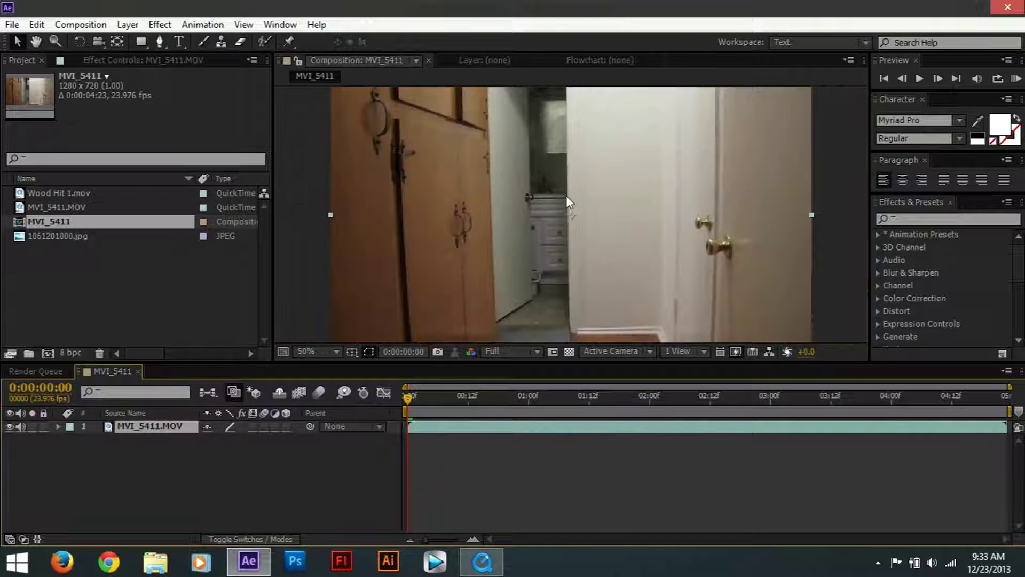
{"action": "scroll", "coordinate": [571, 197], "scroll_direction": "down", "scroll_amount": 1}
{"action": "scroll", "coordinate": [546, 277], "scroll_direction": "up", "scroll_amount": 1}
{"action": "left_click_drag", "start_coordinate": [407, 398], "coordinate": [769, 401]}
{"action": "key", "text": "Home"}
{"action": "left_click_drag", "start_coordinate": [405, 384], "coordinate": [713, 383]}
{"action": "key", "text": "Home"}
{"action": "left_click_drag", "start_coordinate": [412, 398], "coordinate": [361, 367]}
{"action": "scroll", "coordinate": [416, 166], "scroll_direction": "down", "scroll_amount": 1}
{"action": "scroll", "coordinate": [441, 170], "scroll_direction": "up", "scroll_amount": 1}
Run Track Camera on the MVI_5411.MOV layer to start the 3D camera analysis
{"action": "right_click", "coordinate": [187, 429]}
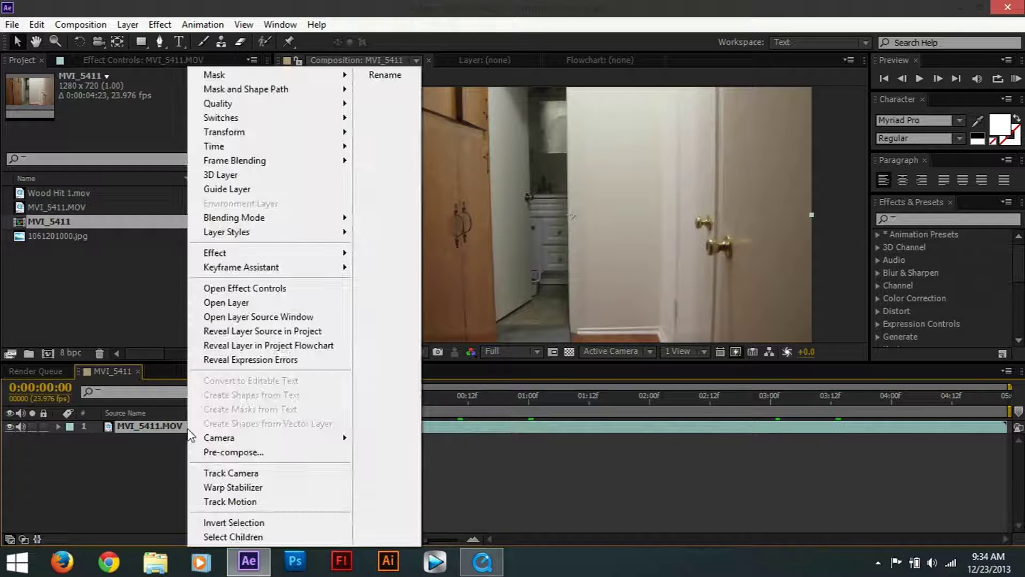
{"action": "left_click", "coordinate": [231, 473]}
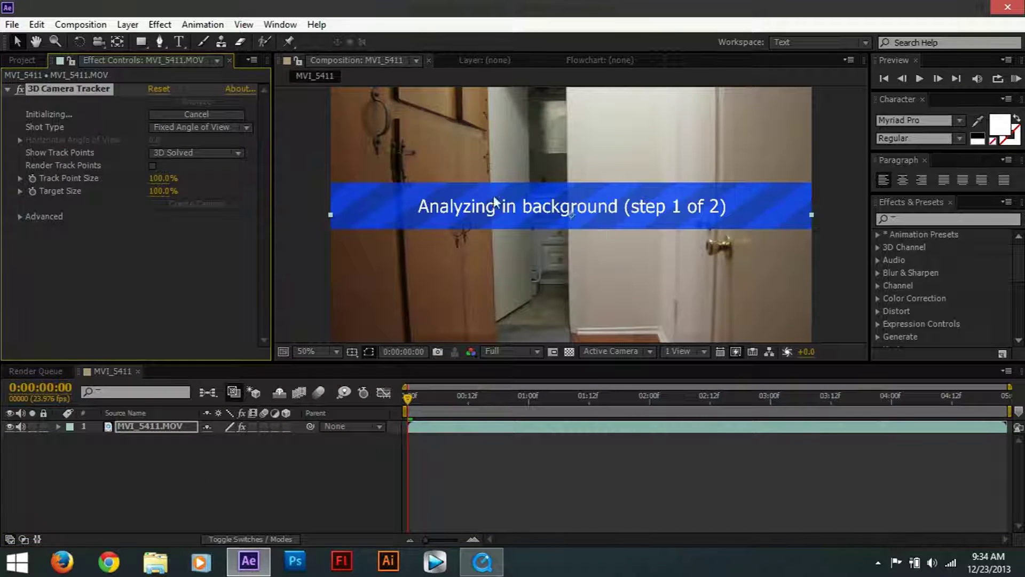
{"action": "key", "text": "comma"}
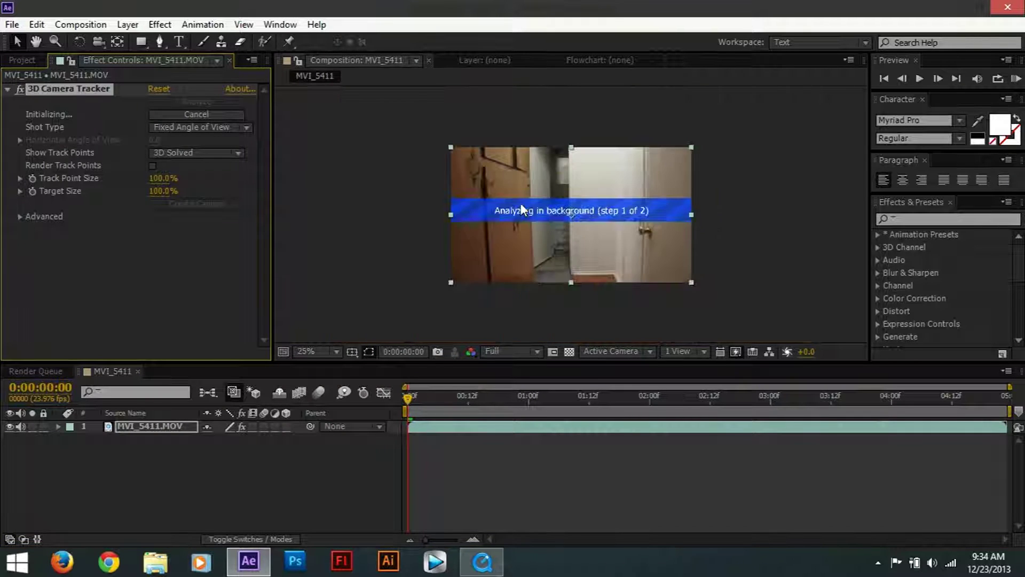
Examine the 3D Camera Tracker's advanced solve method choices, keeping Auto Detect
{"action": "left_click", "coordinate": [11, 215]}
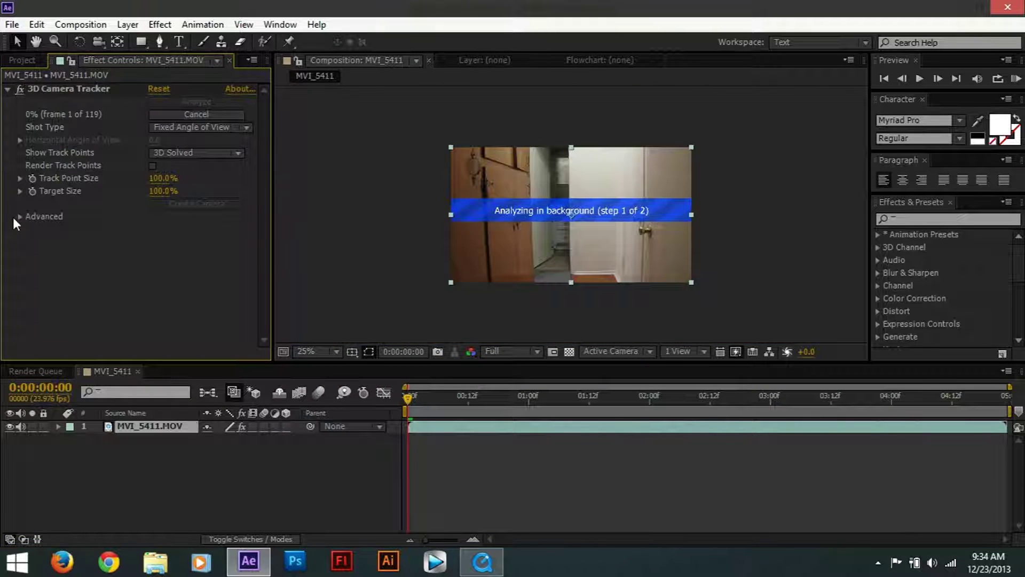
{"action": "left_click", "coordinate": [19, 216]}
{"action": "left_click", "coordinate": [202, 229]}
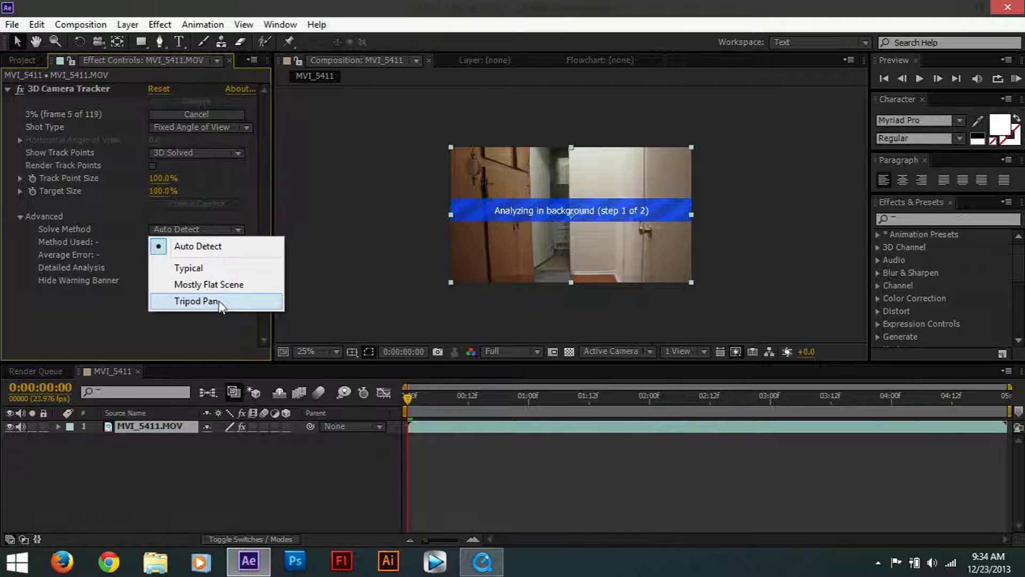
{"action": "left_click", "coordinate": [187, 248]}
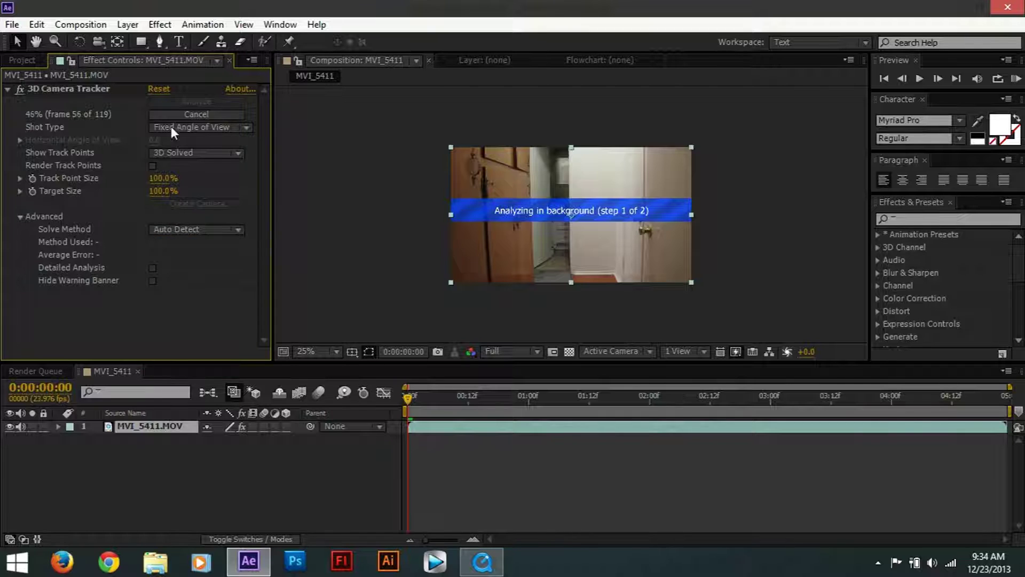
{"action": "left_click", "coordinate": [19, 216]}
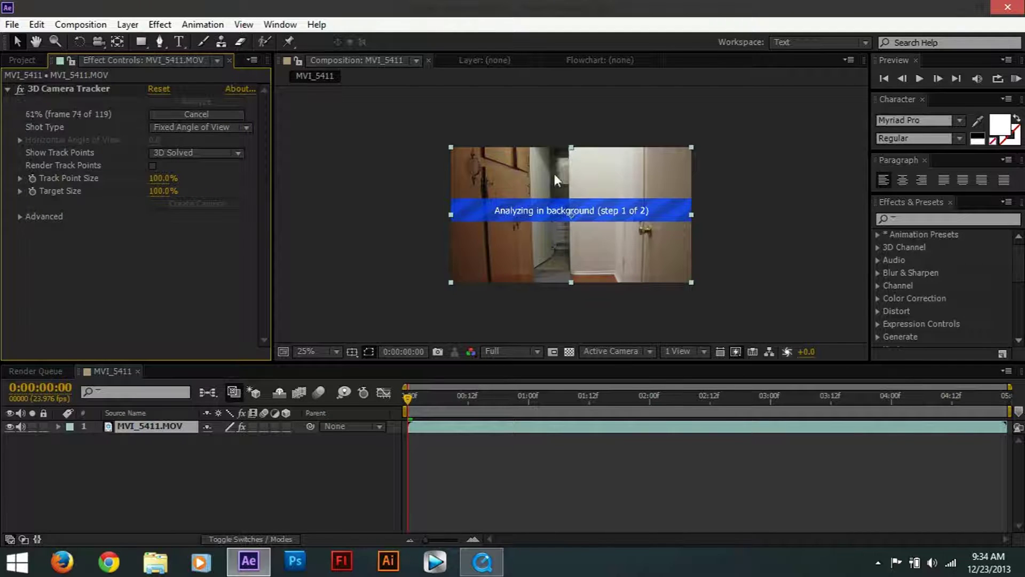
Create a 3D tracker camera from the solved tracking data of the MVI_5411.MOV layer
{"action": "key", "text": "period"}
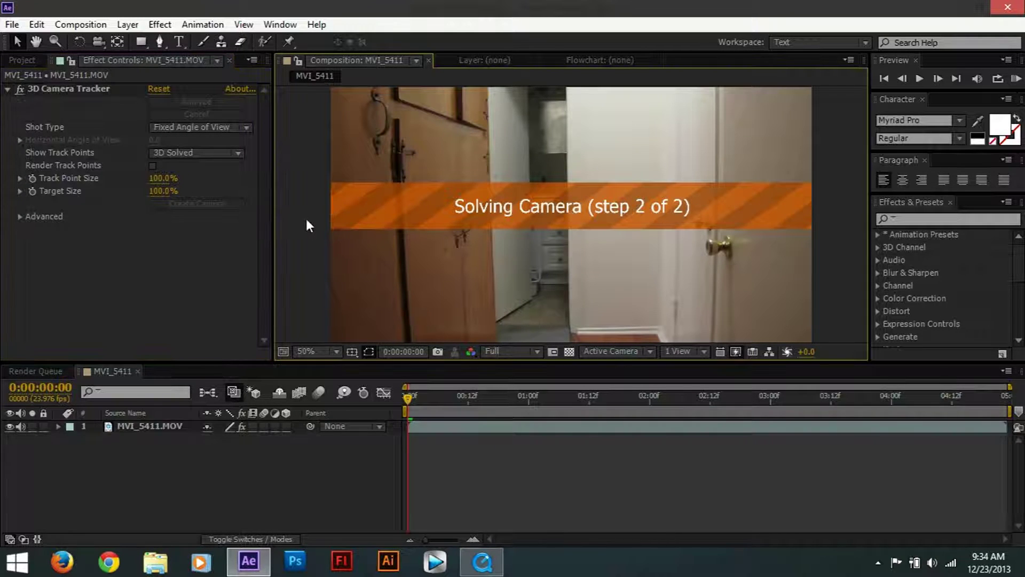
{"action": "scroll", "coordinate": [302, 215], "scroll_direction": "down", "scroll_amount": 2}
{"action": "scroll", "coordinate": [302, 219], "scroll_direction": "up", "scroll_amount": 2}
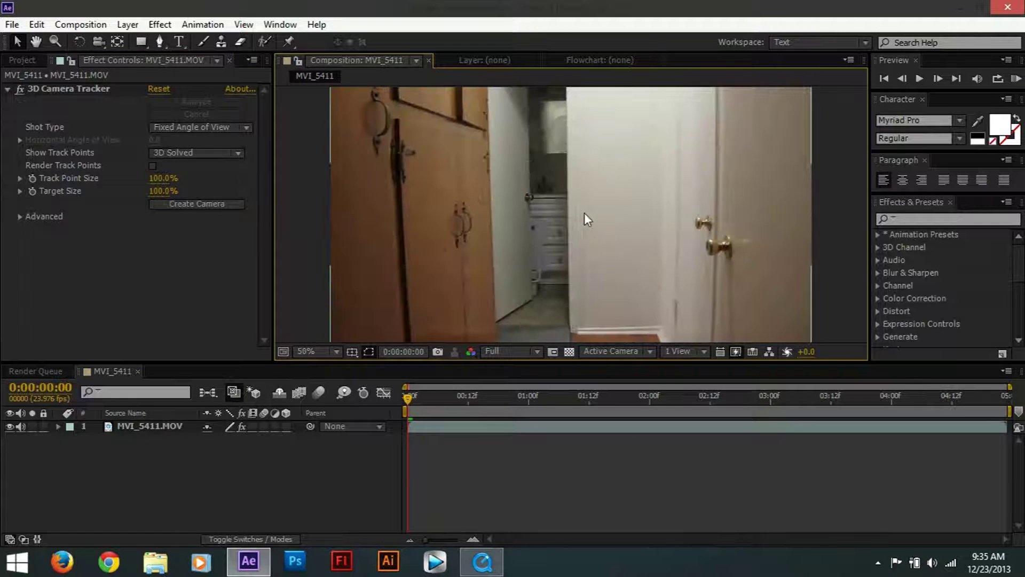
{"action": "left_click", "coordinate": [208, 203]}
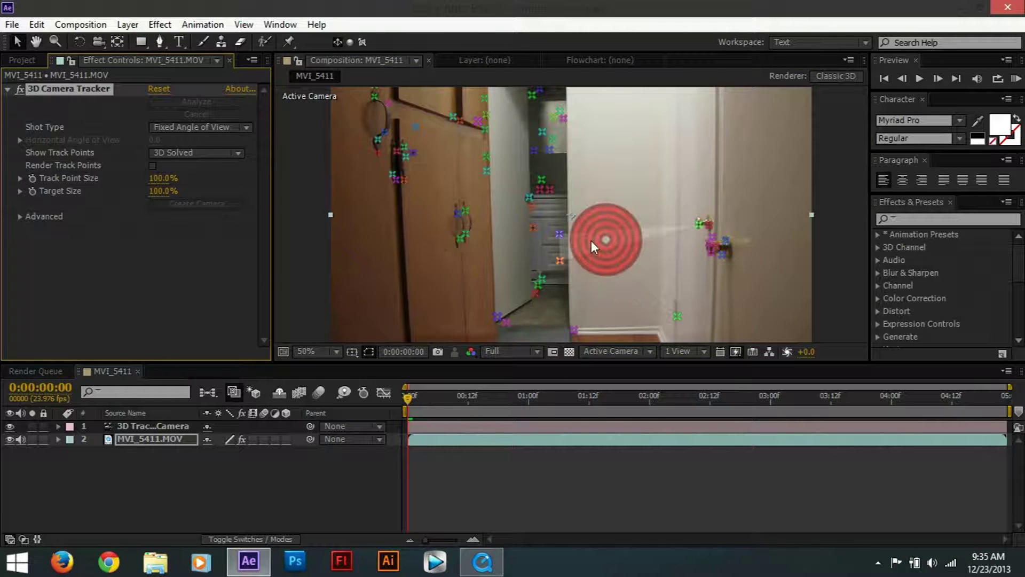
Place the tracking target on the white wall beside the doorway at the first frame and create a null from its three track points
{"action": "scroll", "coordinate": [591, 241], "scroll_direction": "up", "scroll_amount": 2}
{"action": "scroll", "coordinate": [577, 213], "scroll_direction": "down", "scroll_amount": 5}
{"action": "scroll", "coordinate": [574, 205], "scroll_direction": "up", "scroll_amount": 6}
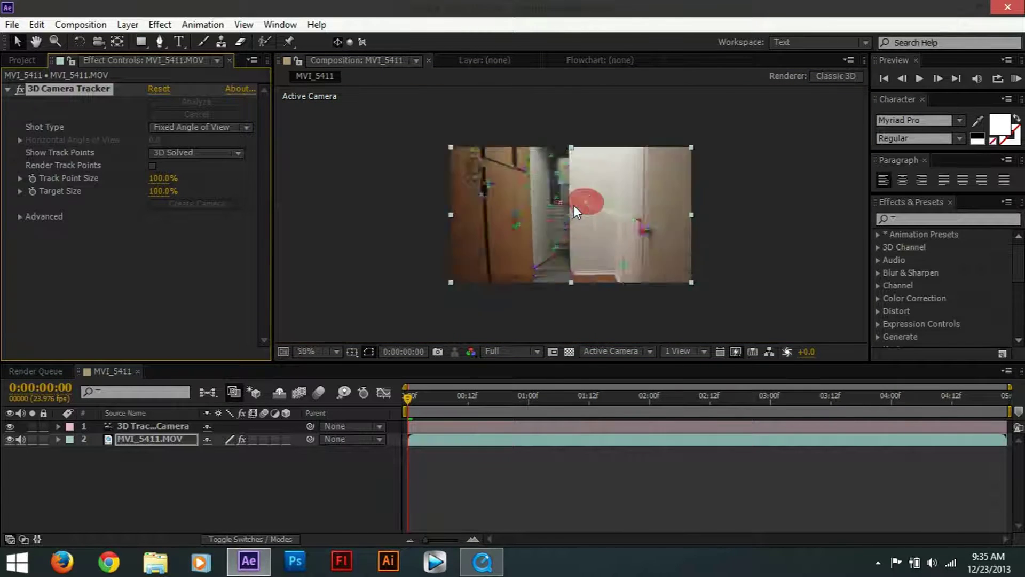
{"action": "scroll", "coordinate": [579, 283], "scroll_direction": "down", "scroll_amount": 3}
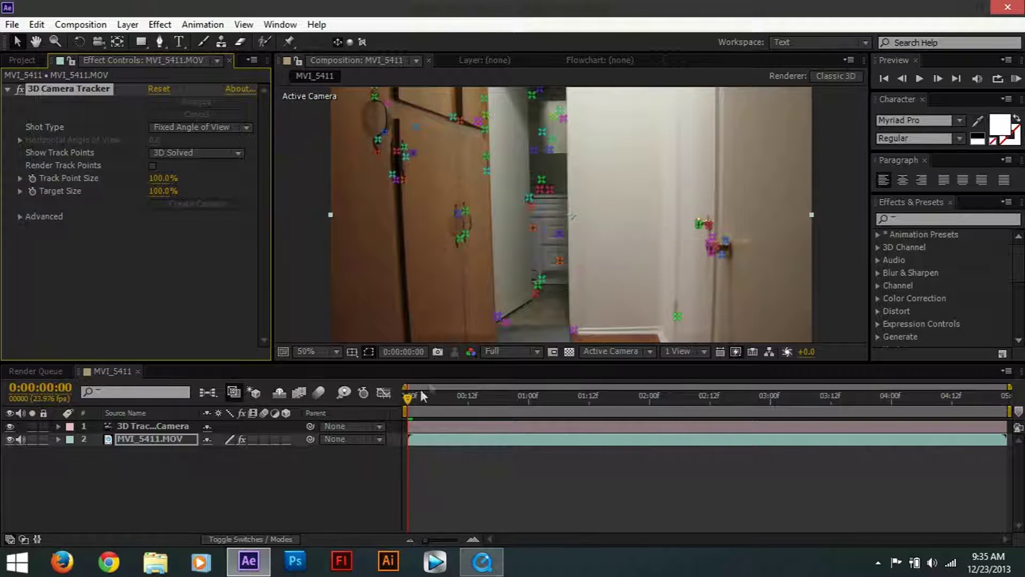
{"action": "left_click_drag", "start_coordinate": [421, 390], "coordinate": [271, 373]}
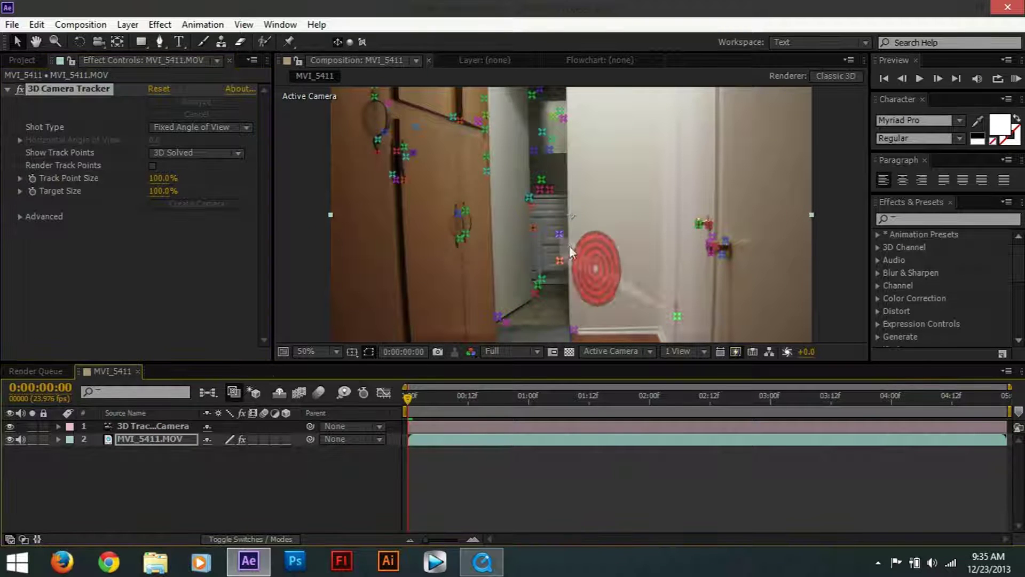
{"action": "left_click", "coordinate": [611, 240]}
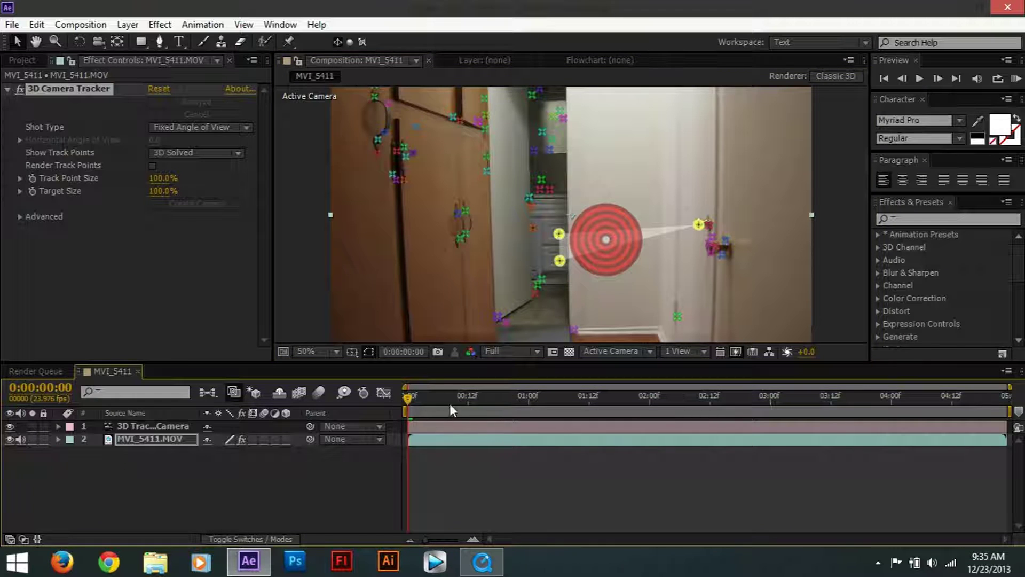
{"action": "mouse_move", "coordinate": [404, 397]}
{"action": "left_mouse_down"}
{"action": "mouse_move", "coordinate": [888, 404]}
{"action": "mouse_move", "coordinate": [397, 402]}
{"action": "left_mouse_up"}
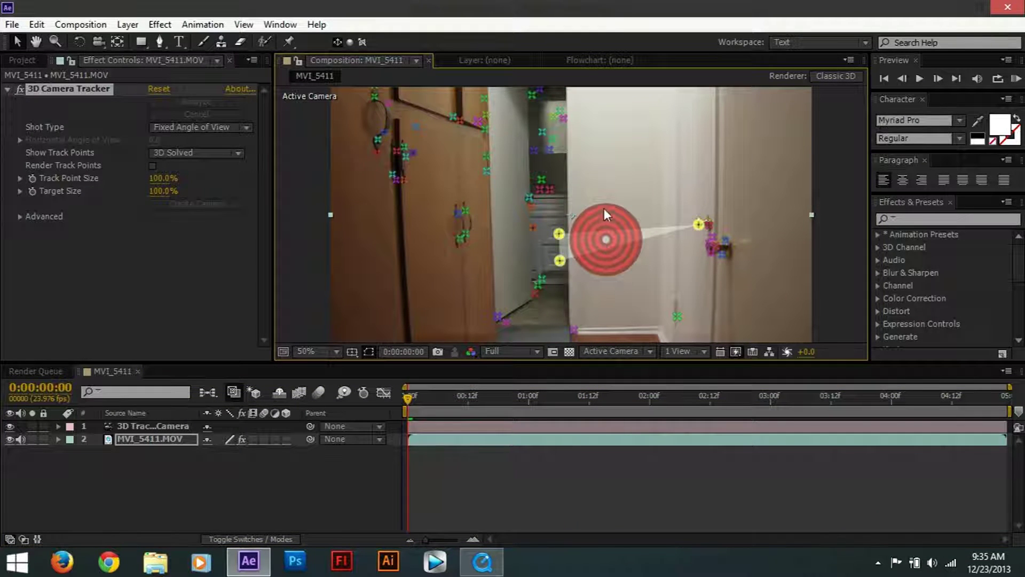
{"action": "right_click", "coordinate": [607, 239]}
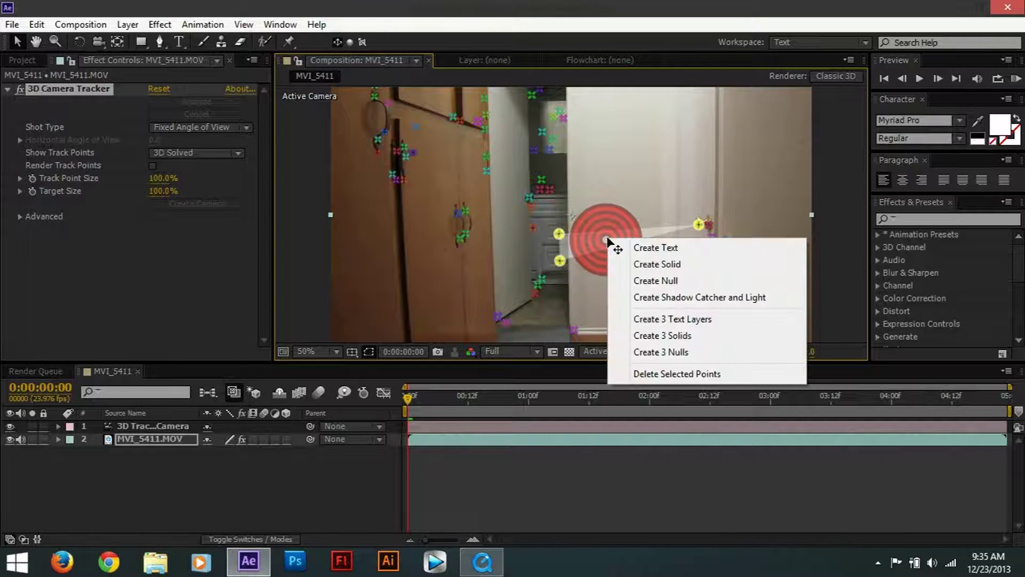
{"action": "left_click", "coordinate": [641, 280]}
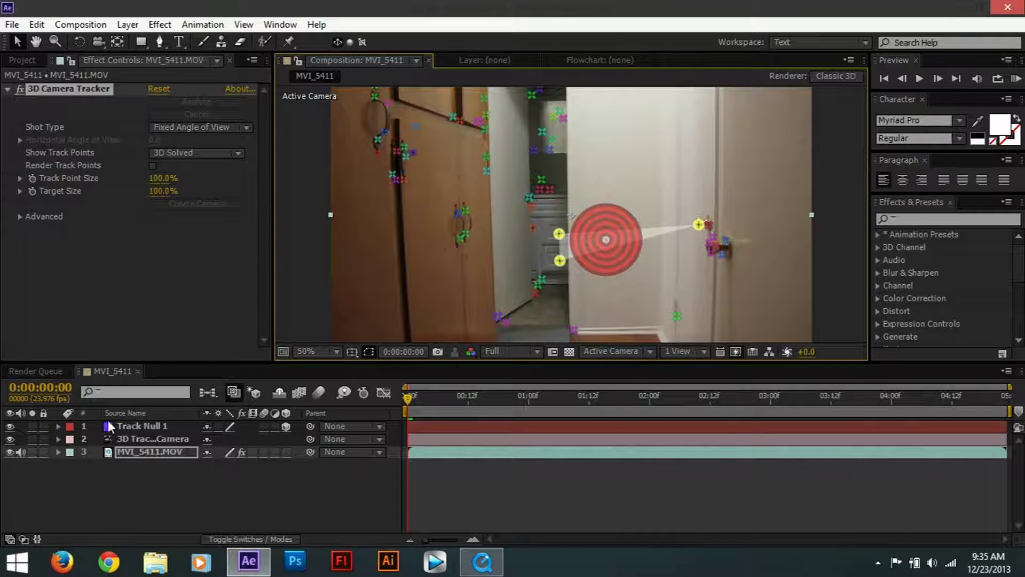
Select the Track Null 1 layer and scrub the timeline to check that it follows the wall
{"action": "left_click", "coordinate": [126, 430]}
{"action": "left_click", "coordinate": [132, 441]}
{"action": "left_click", "coordinate": [128, 430]}
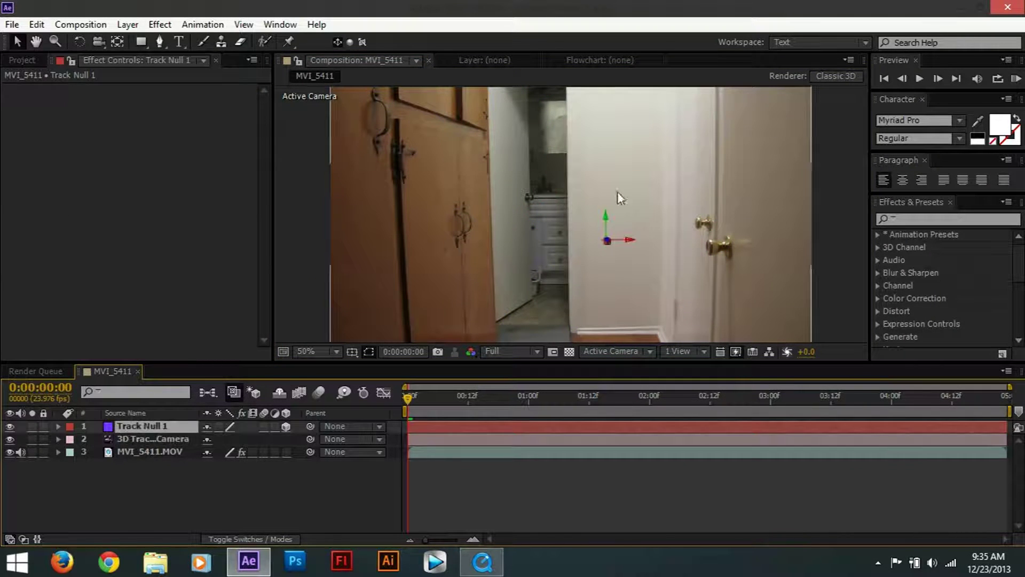
{"action": "scroll", "coordinate": [635, 277], "scroll_direction": "up", "scroll_amount": 2}
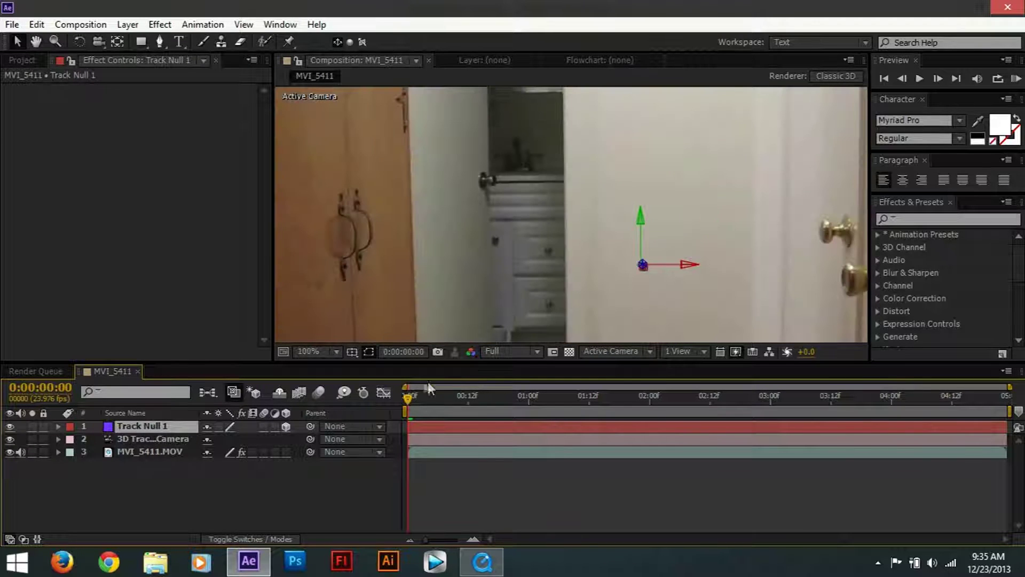
{"action": "left_click_drag", "start_coordinate": [409, 398], "coordinate": [858, 412]}
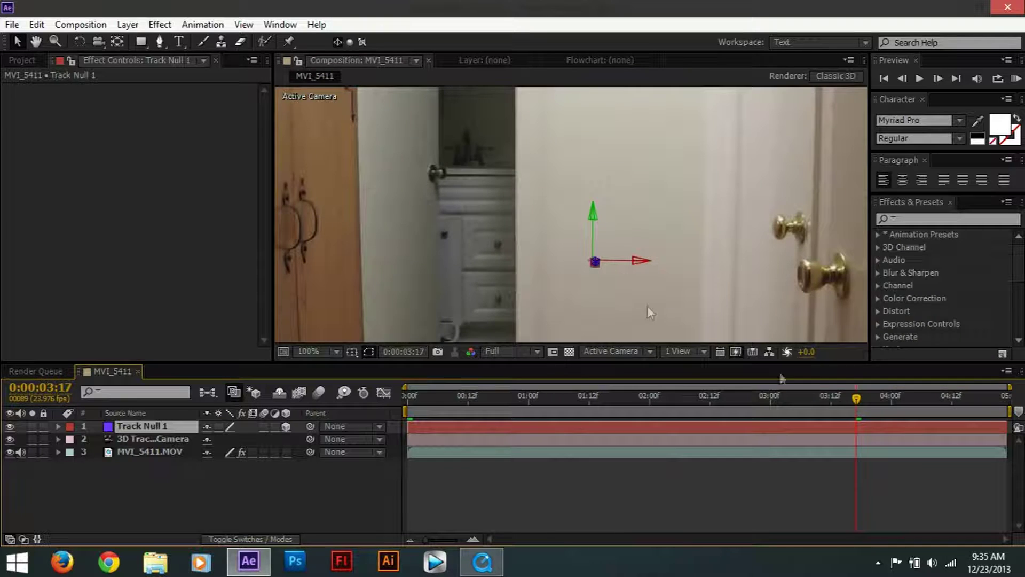
{"action": "left_click_drag", "start_coordinate": [853, 405], "coordinate": [408, 368]}
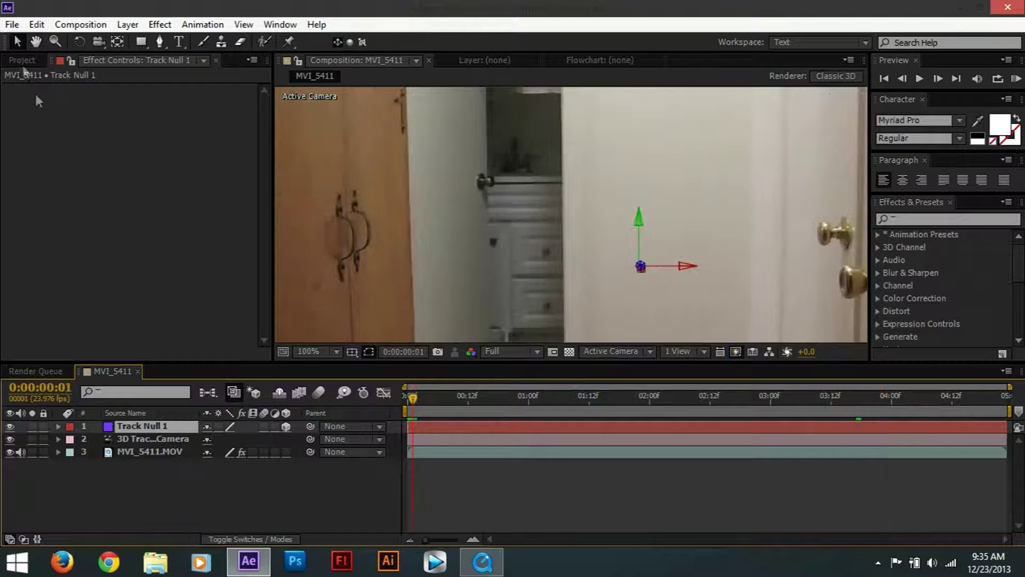
Add 1061201000.jpg from the project to the composition, directly above the MVI_5411.MOV layer
{"action": "left_click", "coordinate": [25, 60]}
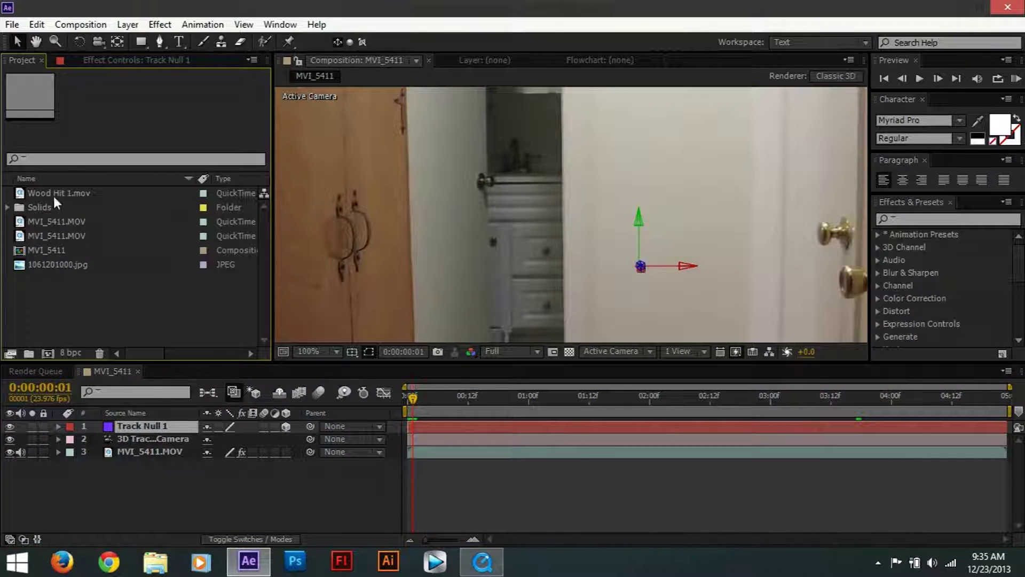
{"action": "left_click_drag", "start_coordinate": [52, 263], "coordinate": [164, 446]}
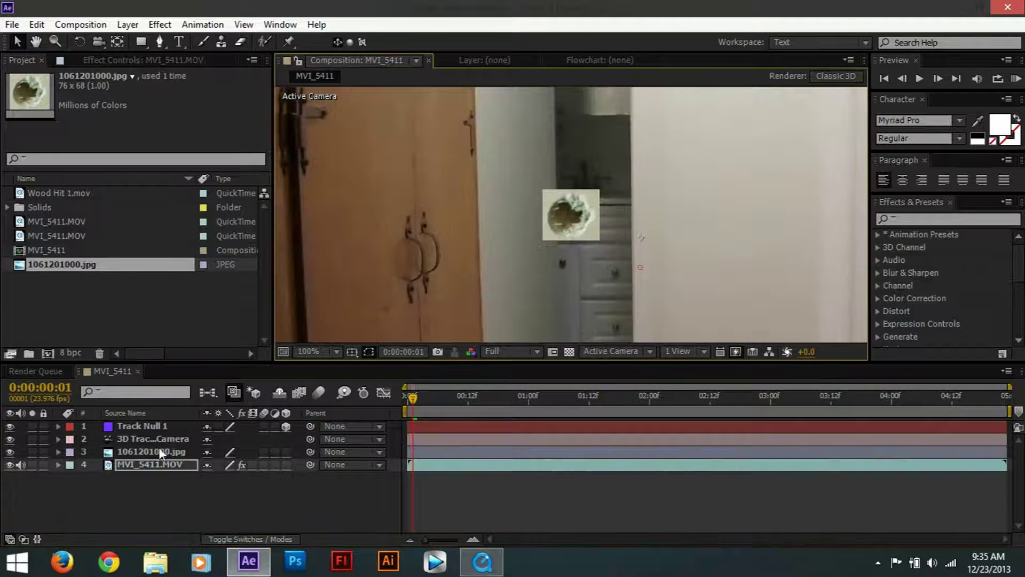
Move the 1061201000.jpg layer onto the white wall at position 735, 417 and scale it to 81%
{"action": "left_click", "coordinate": [159, 447]}
{"action": "key", "text": "alt+shift+p"}
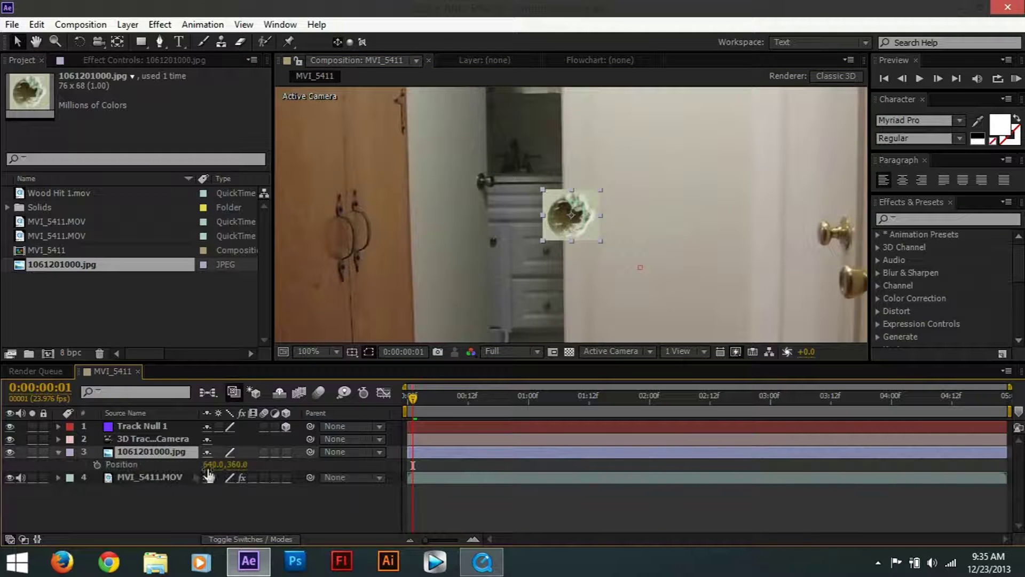
{"action": "left_click_drag", "start_coordinate": [234, 464], "coordinate": [296, 471]}
{"action": "left_click", "coordinate": [145, 447]}
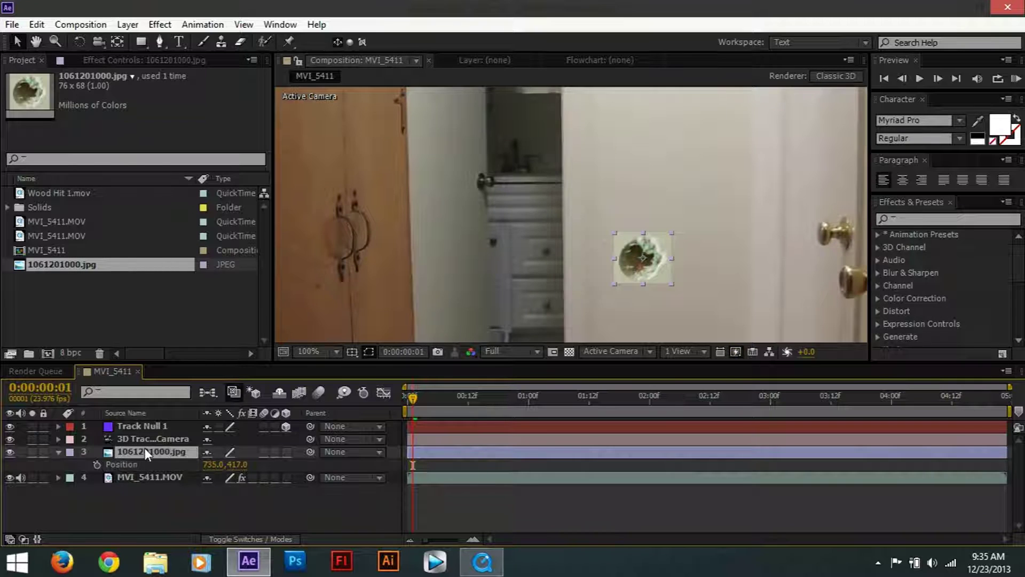
{"action": "key", "text": "s"}
{"action": "left_click_drag", "start_coordinate": [255, 464], "coordinate": [86, 475]}
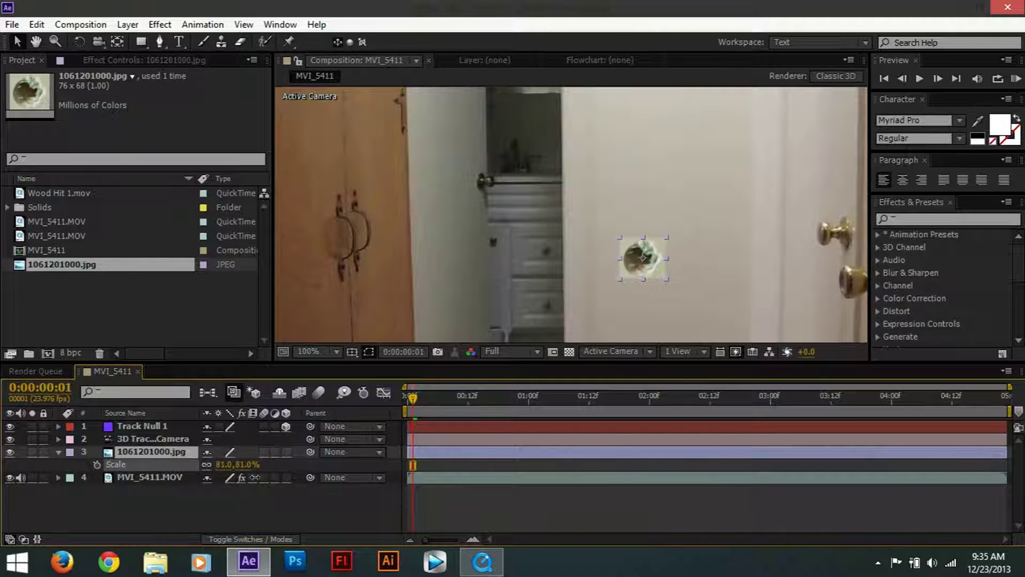
{"action": "left_click", "coordinate": [58, 452]}
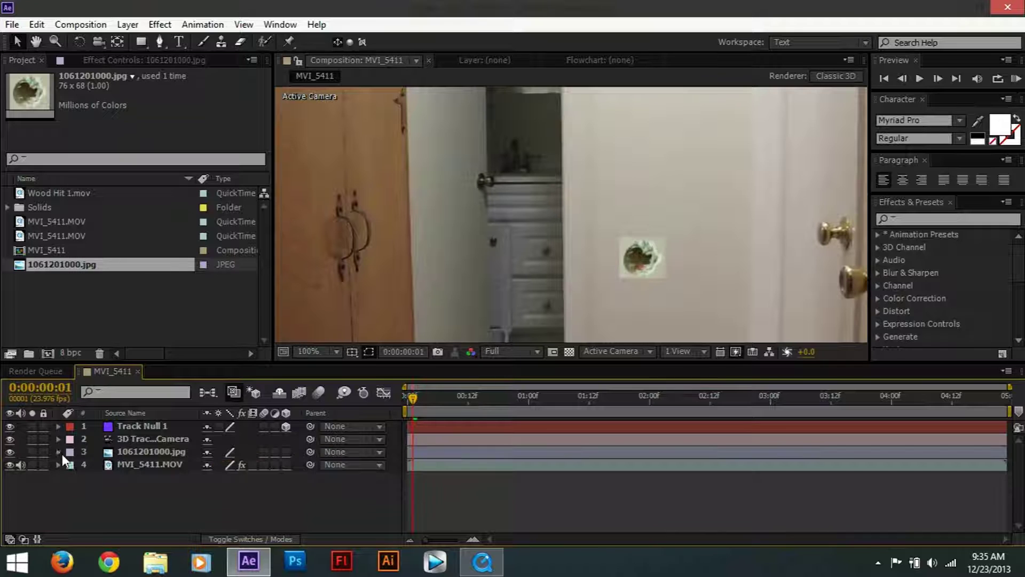
Parent the 1061201000.jpg layer to Track Null 1, make it a 3D layer and scrub to 0:00:01:03 to check the tracking
{"action": "left_click", "coordinate": [176, 450]}
{"action": "left_click_drag", "start_coordinate": [310, 452], "coordinate": [159, 424]}
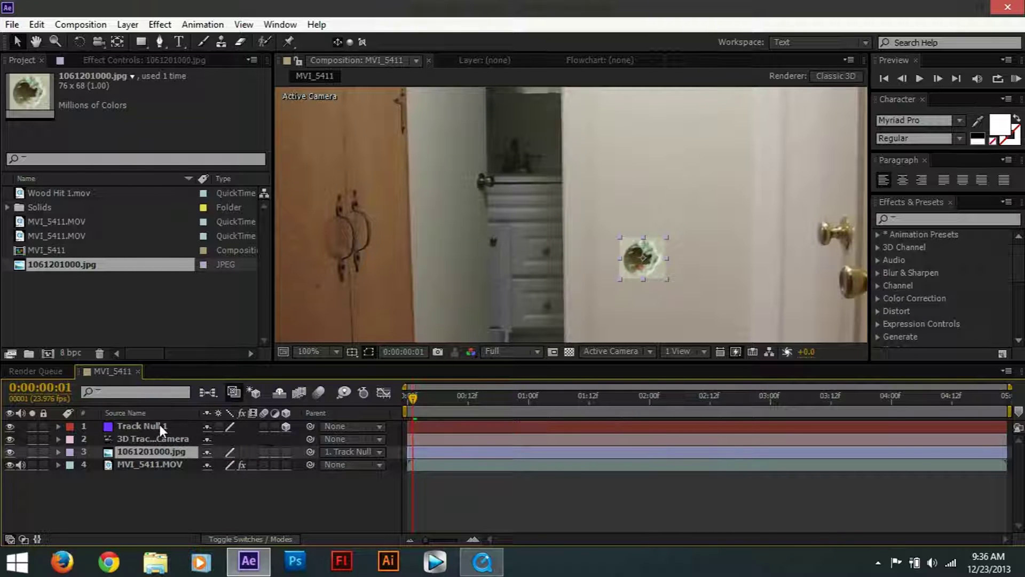
{"action": "left_click", "coordinate": [287, 452]}
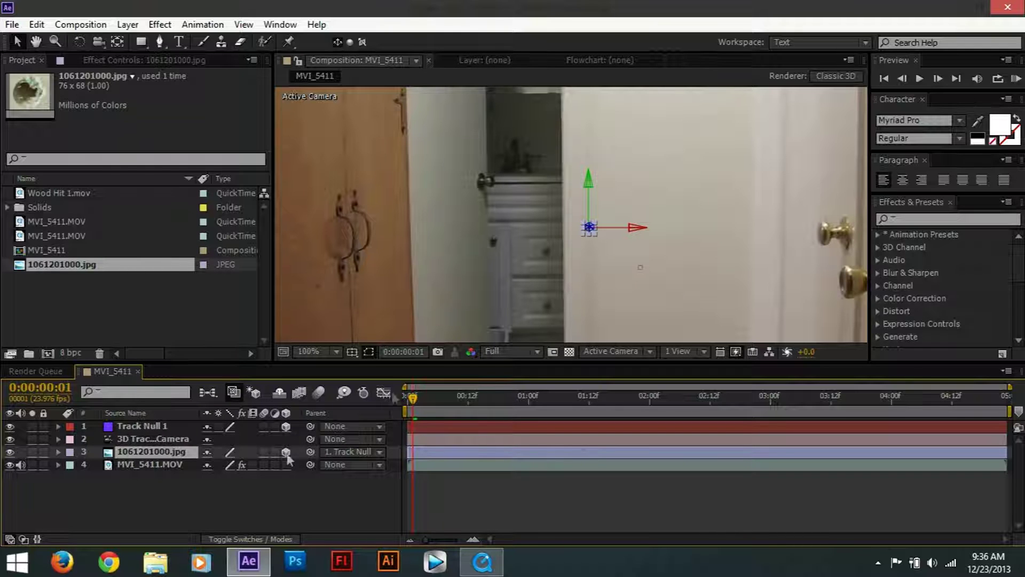
{"action": "left_click_drag", "start_coordinate": [414, 396], "coordinate": [543, 398]}
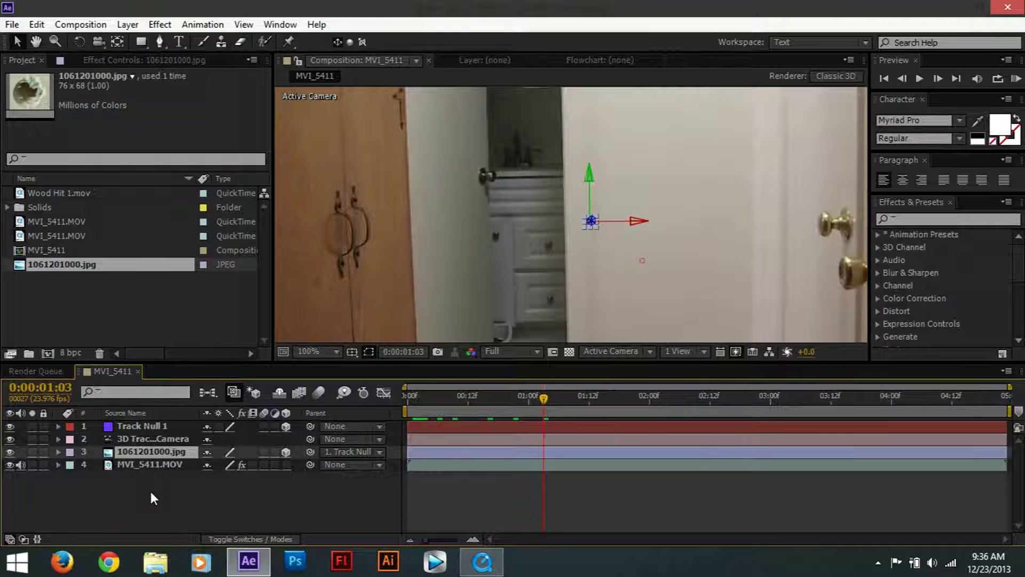
Enlarge the bullet hole layer to 182% and reposition it on the white wall, farther from the doorway edge
{"action": "key", "text": "s"}
{"action": "left_click_drag", "start_coordinate": [270, 464], "coordinate": [323, 467]}
{"action": "left_click", "coordinate": [124, 455]}
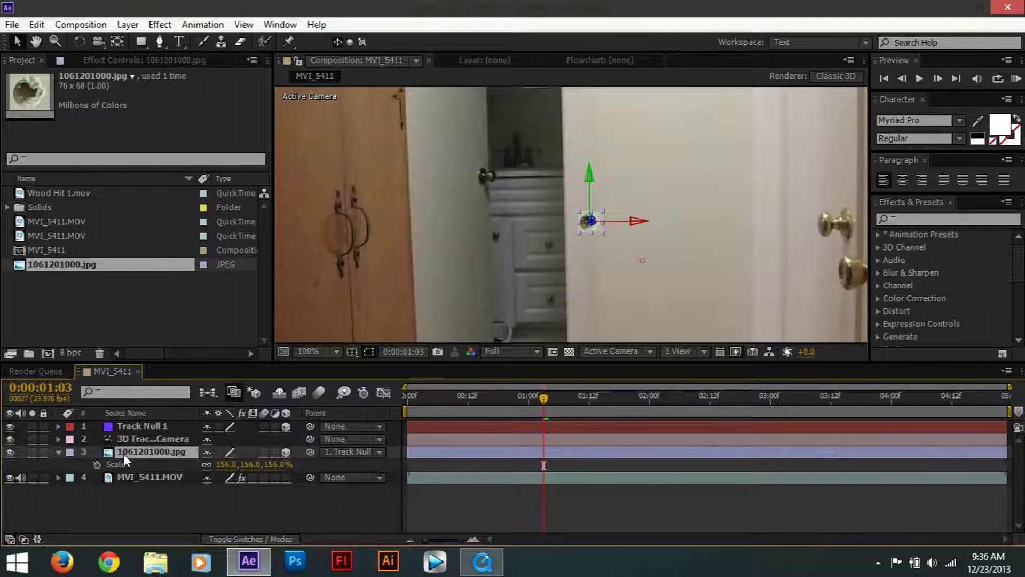
{"action": "key", "text": "p"}
{"action": "left_click_drag", "start_coordinate": [252, 472], "coordinate": [297, 471]}
{"action": "mouse_move", "coordinate": [214, 464]}
{"action": "left_mouse_down"}
{"action": "mouse_move", "coordinate": [167, 460]}
{"action": "mouse_move", "coordinate": [224, 466]}
{"action": "mouse_move", "coordinate": [209, 469]}
{"action": "left_mouse_up"}
{"action": "key", "text": "s"}
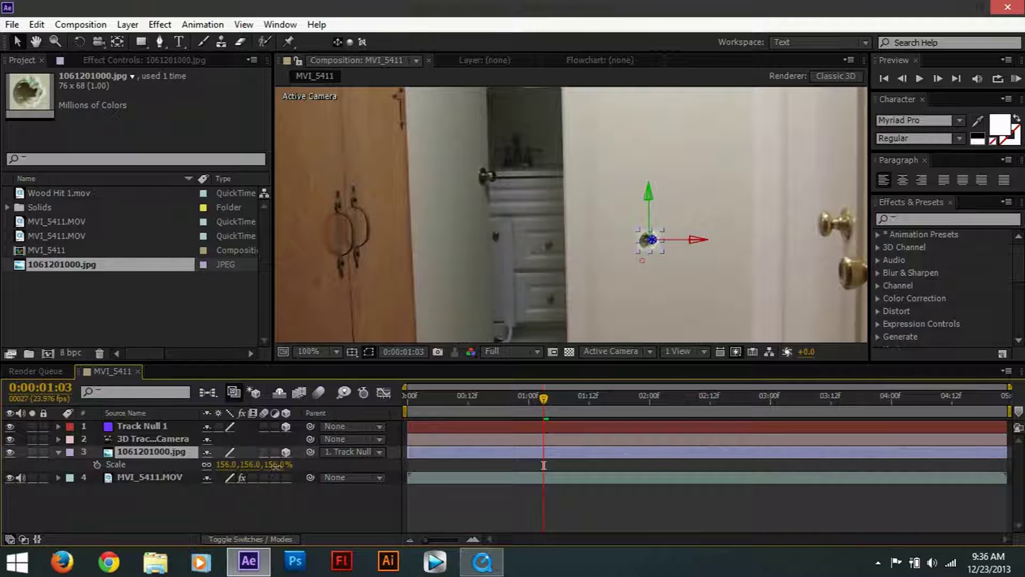
{"action": "left_click_drag", "start_coordinate": [282, 464], "coordinate": [303, 474]}
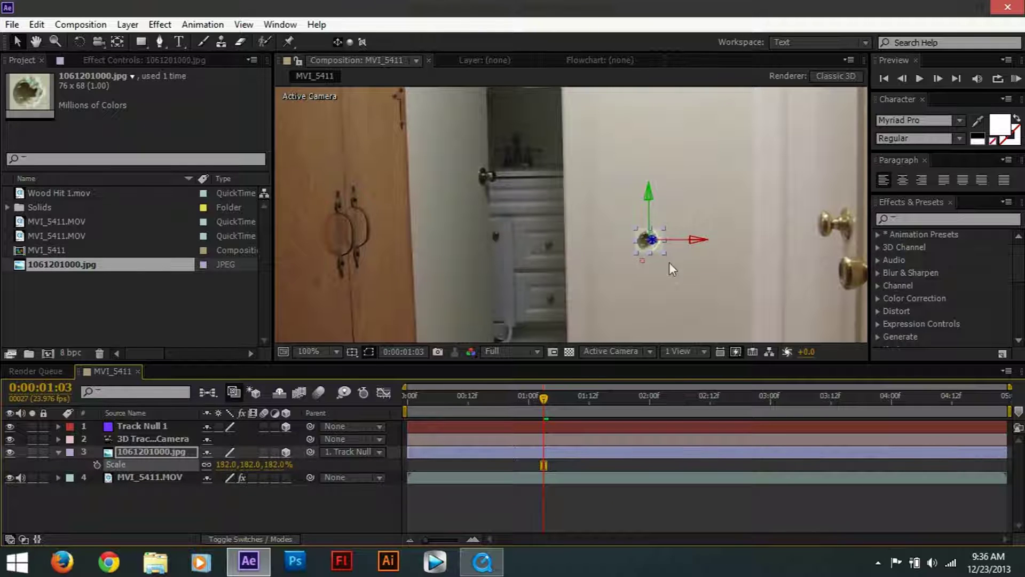
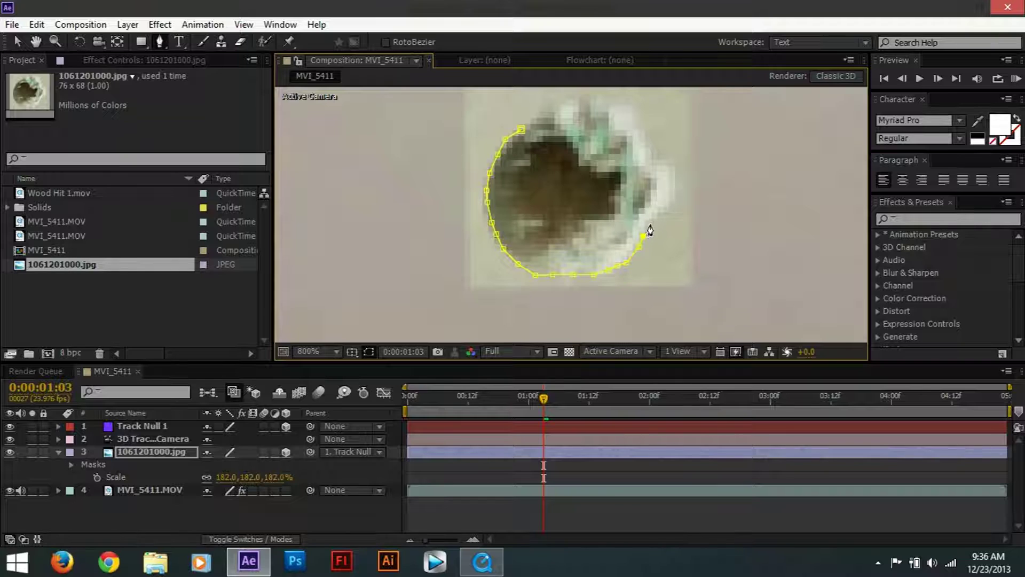
Finish and close the Pen tool mask along the bullet hole's outer edge on the 1061201000.jpg layer
{"action": "left_click", "coordinate": [671, 198]}
{"action": "left_click", "coordinate": [656, 163]}
{"action": "left_click", "coordinate": [648, 149]}
{"action": "left_click", "coordinate": [570, 101]}
{"action": "left_click", "coordinate": [547, 111]}
{"action": "left_click", "coordinate": [525, 122]}
{"action": "left_click", "coordinate": [521, 129]}
{"action": "scroll", "coordinate": [575, 212], "scroll_direction": "down", "scroll_amount": 2}
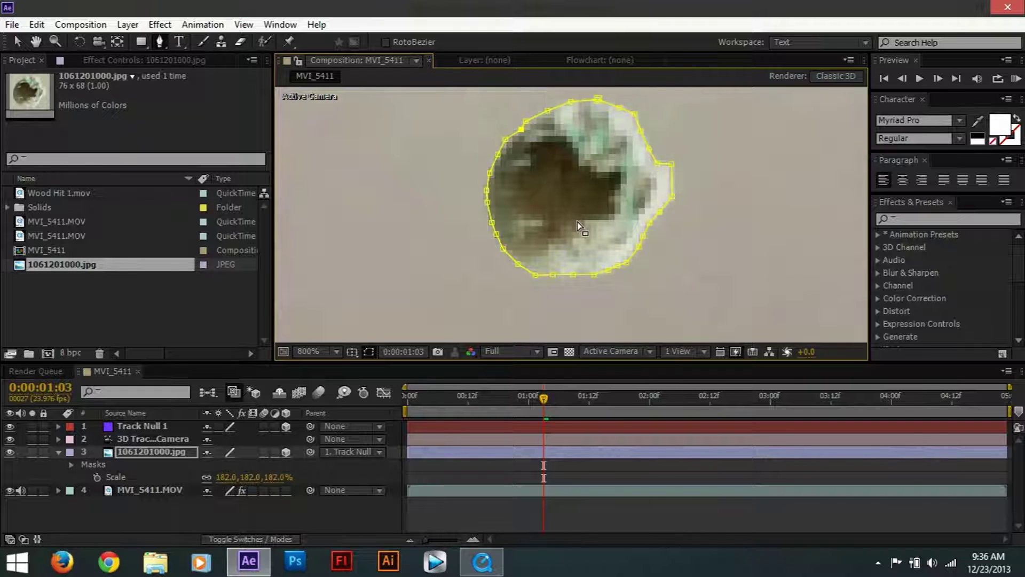
Set the Mask Feather of the bullet hole's Mask 1 to 17 pixels and inspect the softened edge
{"action": "left_click", "coordinate": [166, 450]}
{"action": "left_click", "coordinate": [73, 458]}
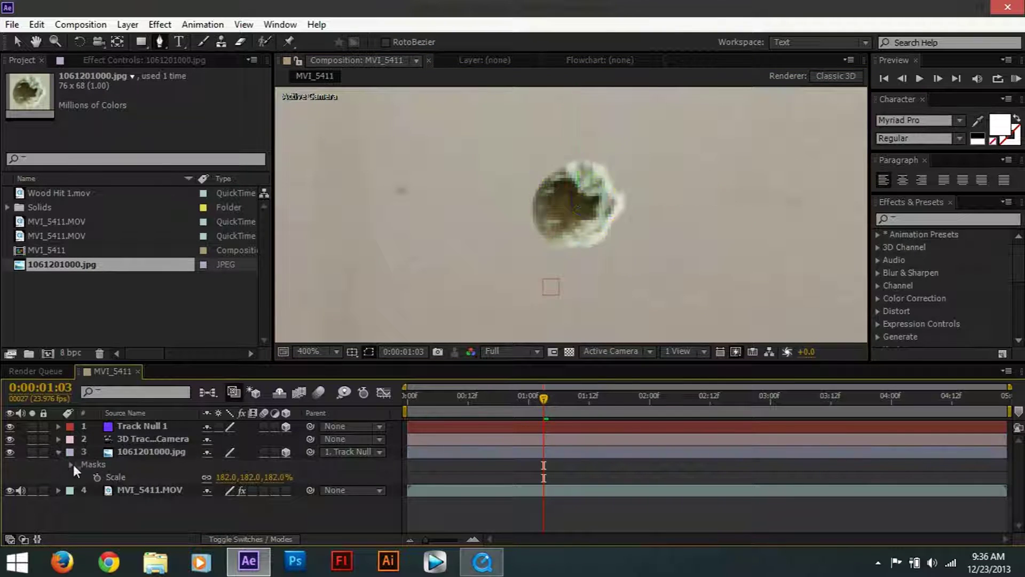
{"action": "left_click", "coordinate": [71, 464]}
{"action": "left_click", "coordinate": [83, 477]}
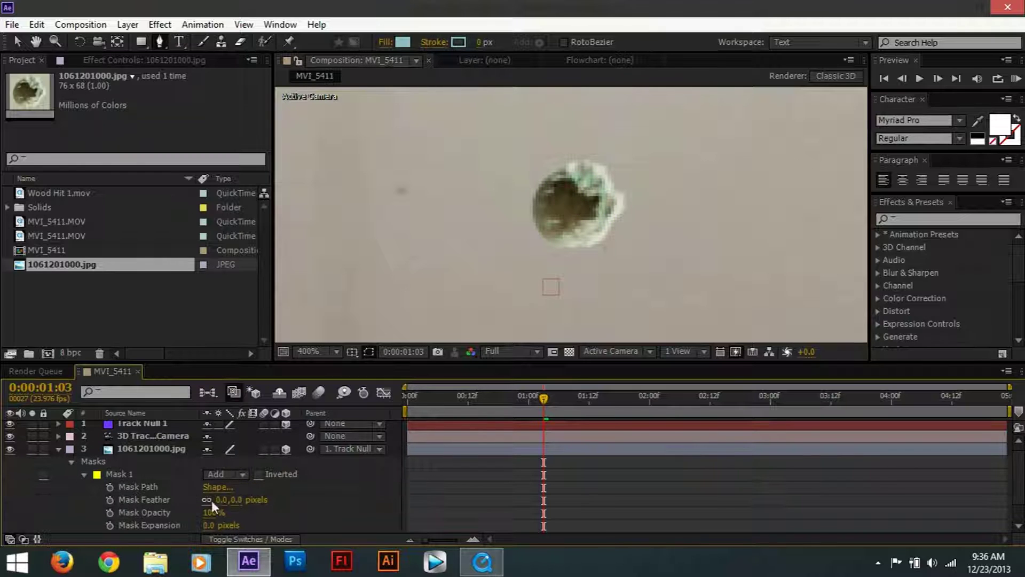
{"action": "scroll", "coordinate": [222, 525], "scroll_direction": "down", "scroll_amount": 2}
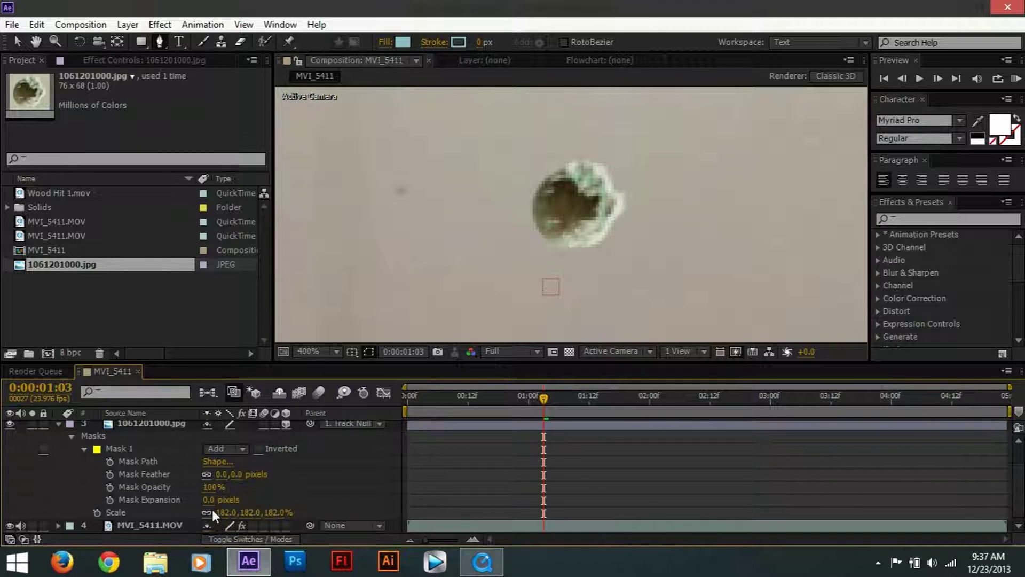
{"action": "left_click", "coordinate": [214, 500]}
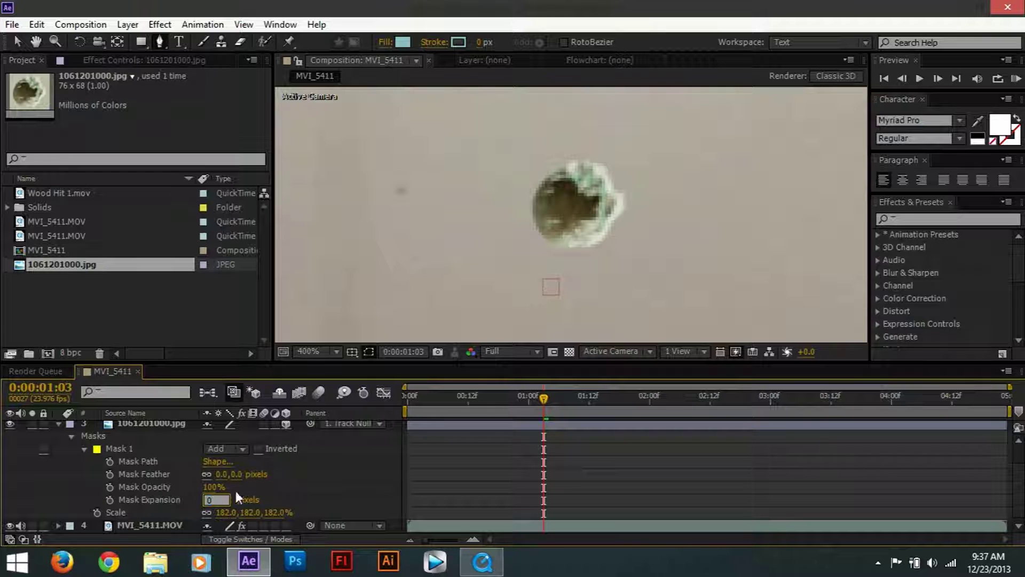
{"action": "left_click_drag", "start_coordinate": [239, 474], "coordinate": [265, 480]}
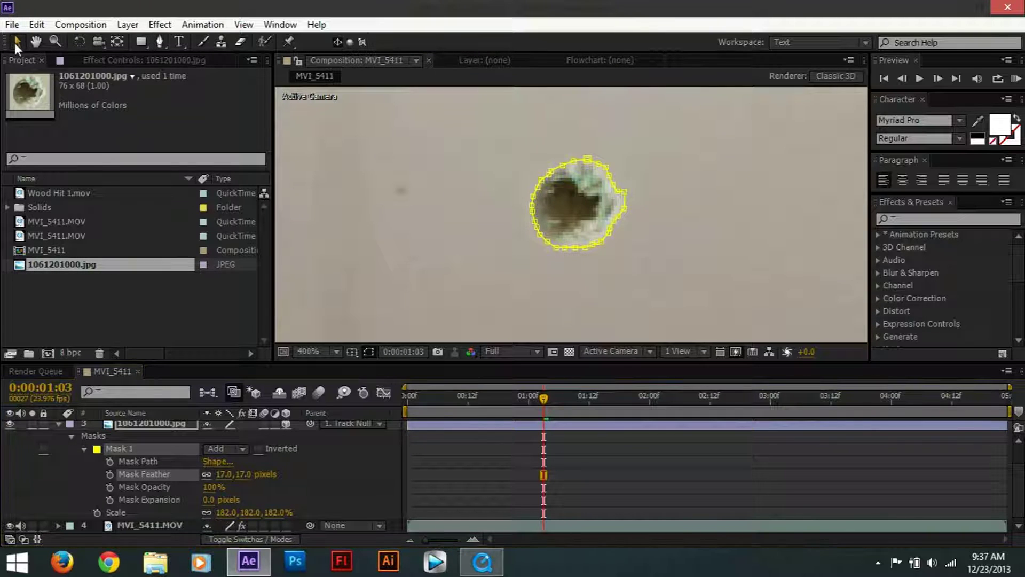
{"action": "left_click", "coordinate": [459, 269]}
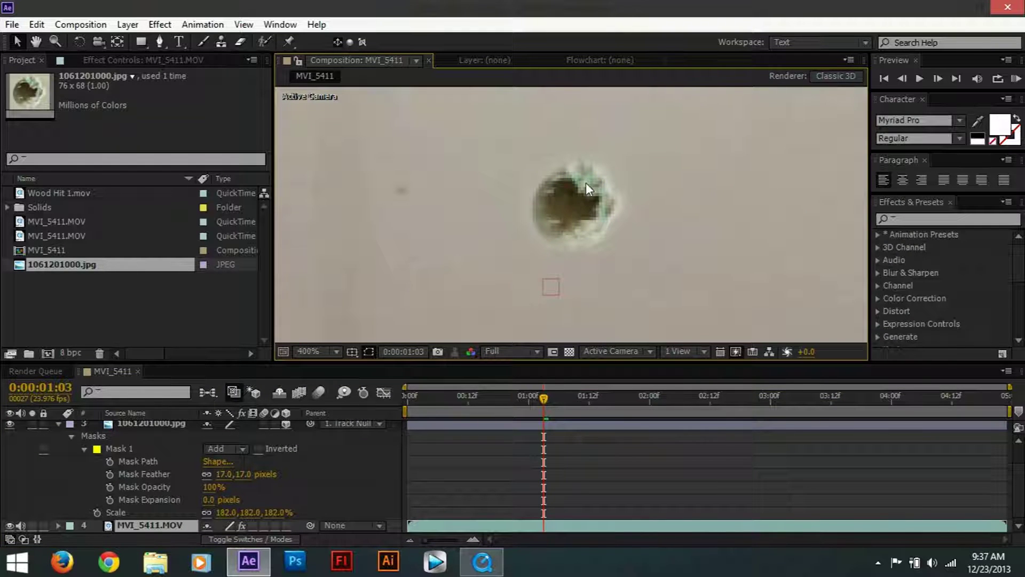
{"action": "scroll", "coordinate": [579, 210], "scroll_direction": "up", "scroll_amount": 1}
{"action": "scroll", "coordinate": [569, 208], "scroll_direction": "down", "scroll_amount": 3}
{"action": "scroll", "coordinate": [579, 207], "scroll_direction": "up", "scroll_amount": 4}
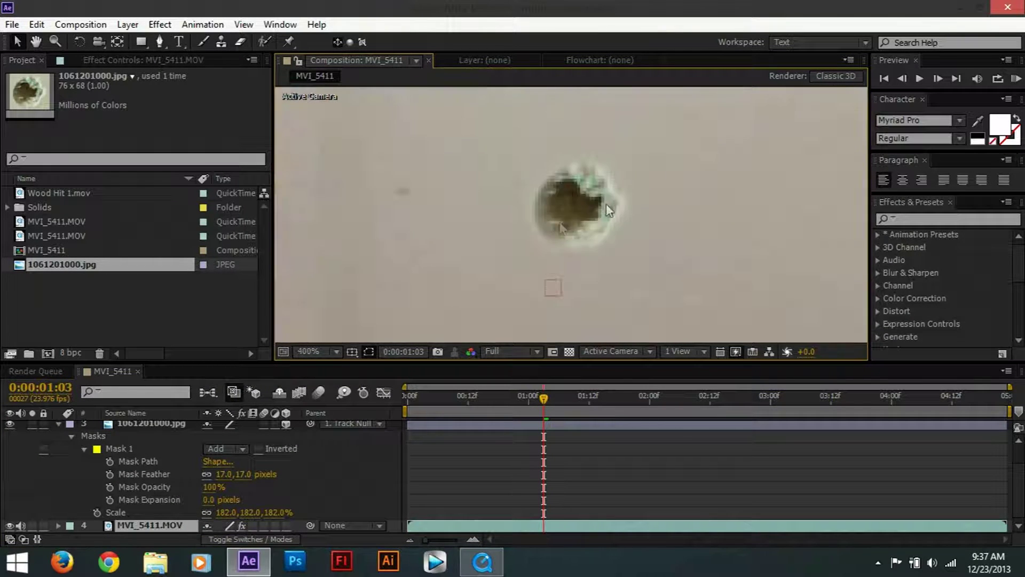
Apply the Tint color correction effect to the 1061201000.jpg layer
{"action": "left_click", "coordinate": [143, 424]}
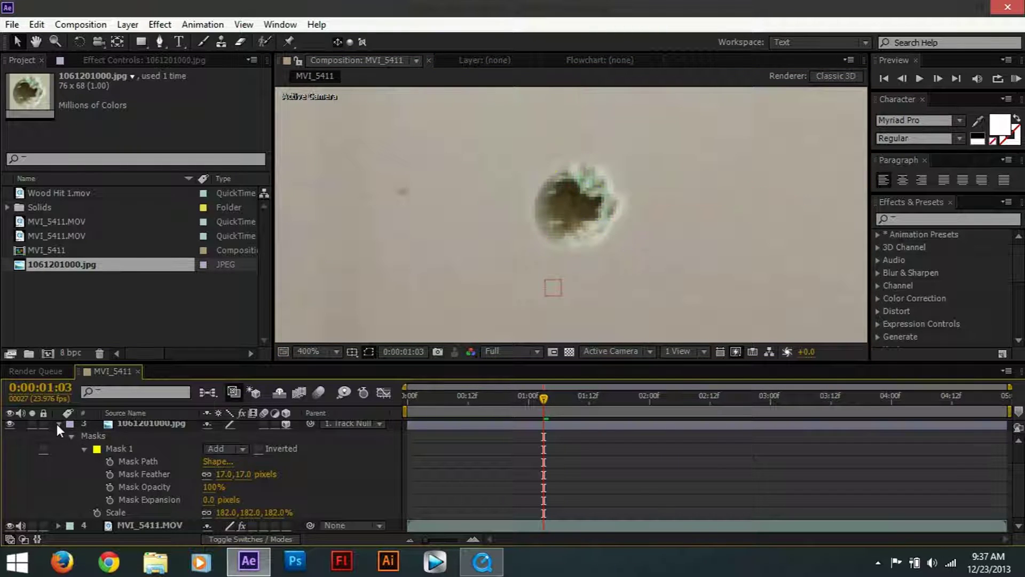
{"action": "left_click", "coordinate": [57, 424]}
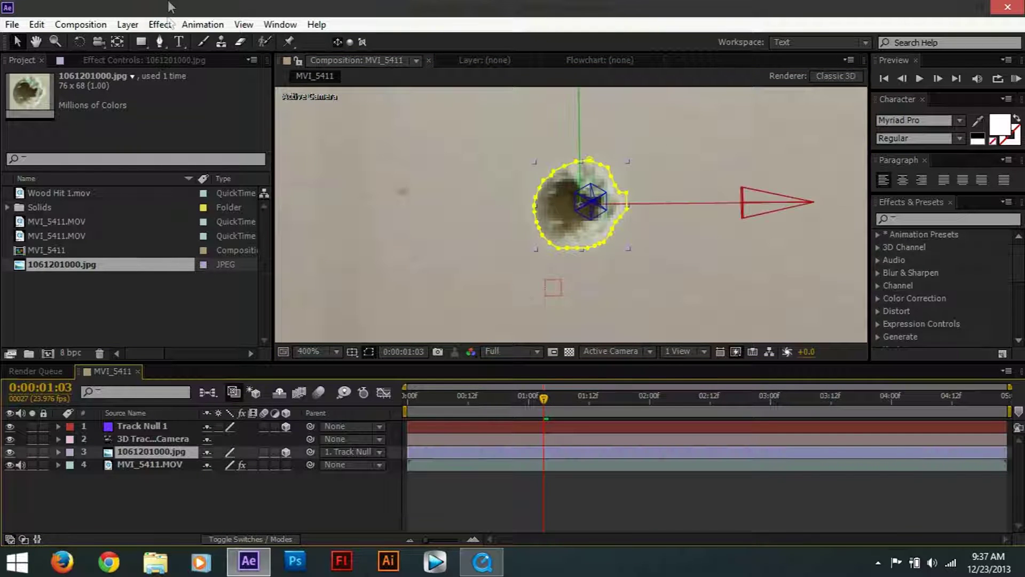
{"action": "left_click", "coordinate": [161, 24]}
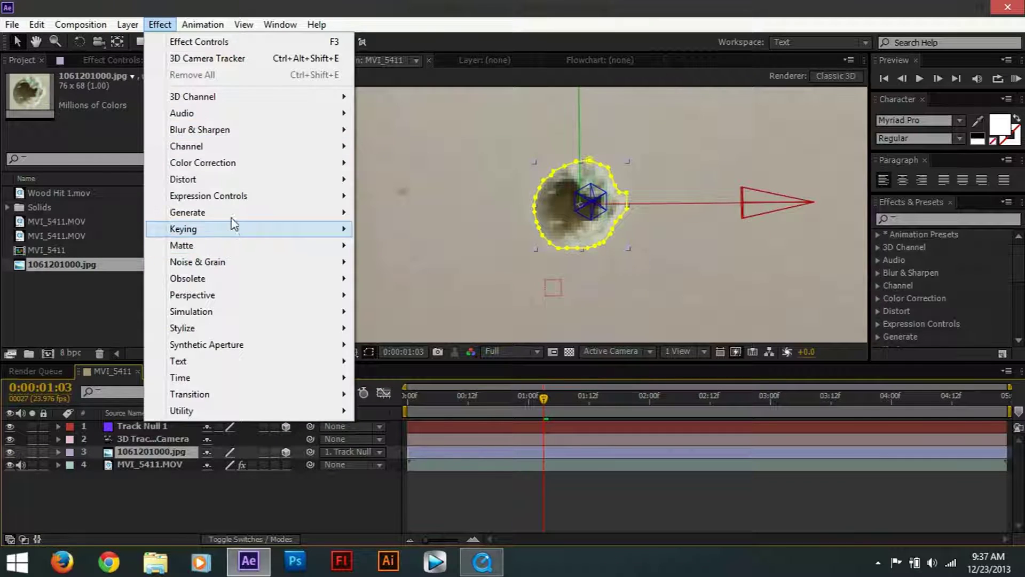
{"action": "mouse_move", "coordinate": [256, 162]}
{"action": "left_click", "coordinate": [392, 534]}
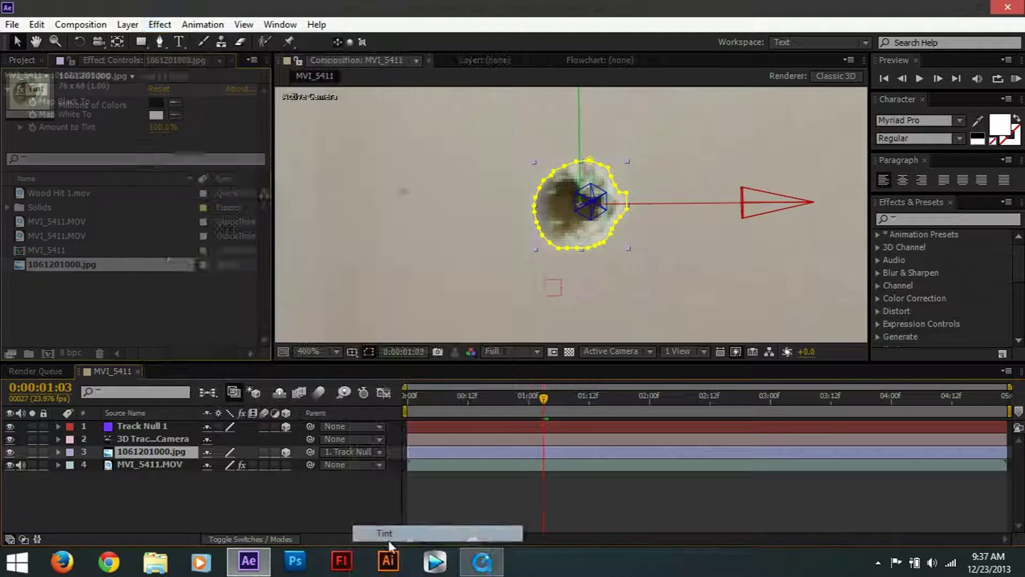
{"action": "key", "text": "period"}
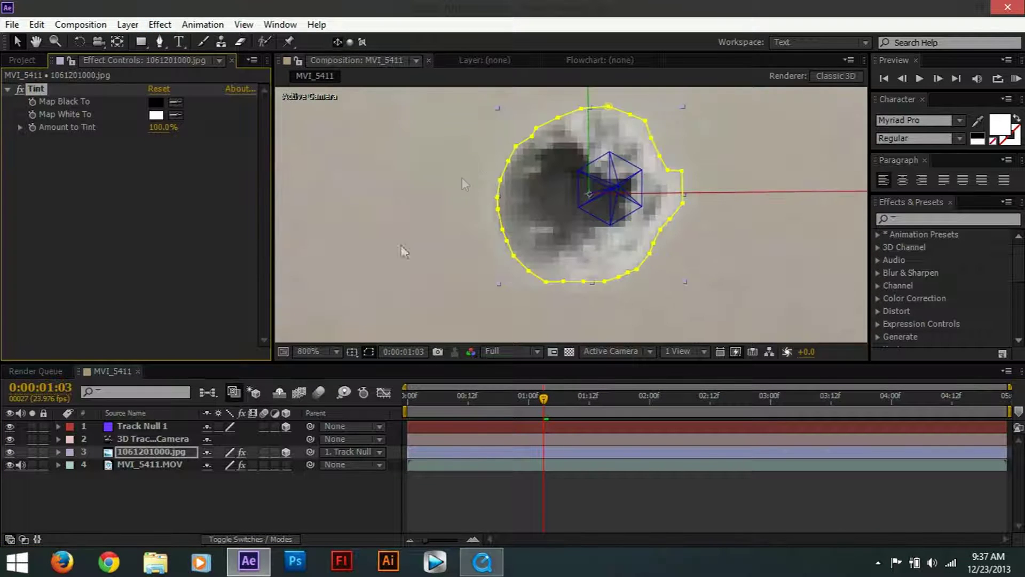
With Amount to Tint at 0%, sample Map White To from the wall beside the hole and Map Black To from the hole's dark center
{"action": "left_click", "coordinate": [163, 127]}
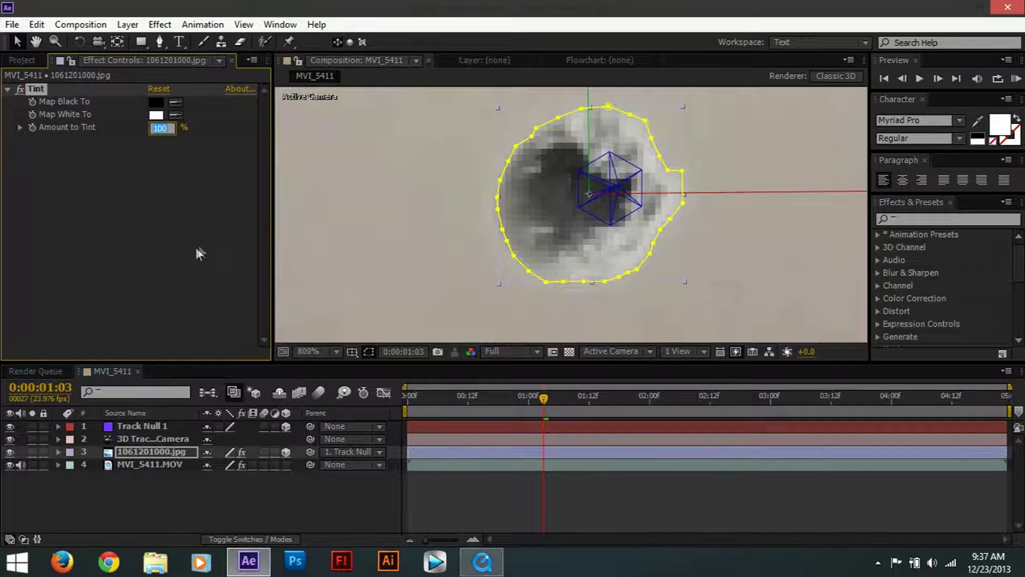
{"action": "type", "text": "0"}
{"action": "key", "text": "Return"}
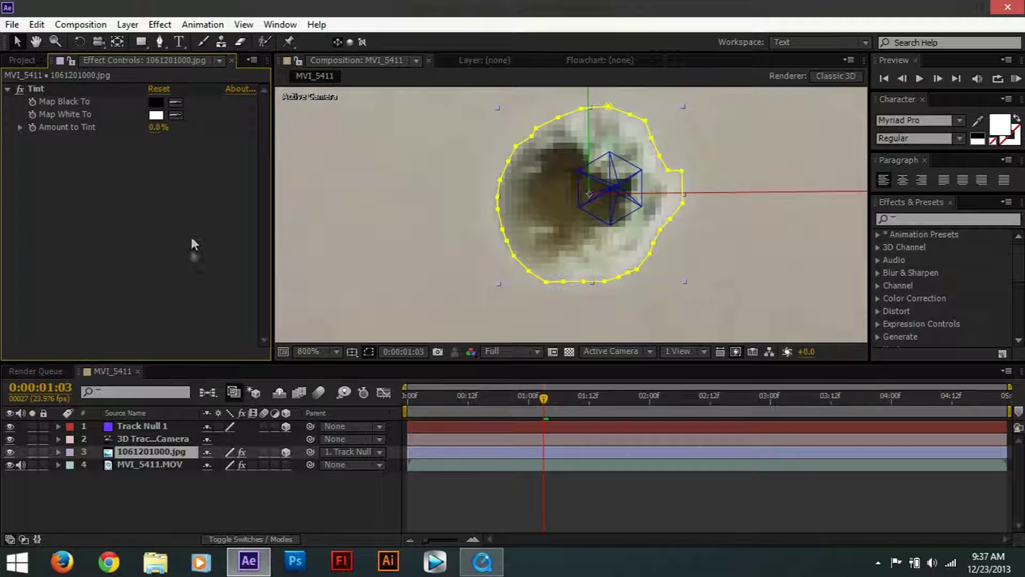
{"action": "left_click", "coordinate": [486, 151]}
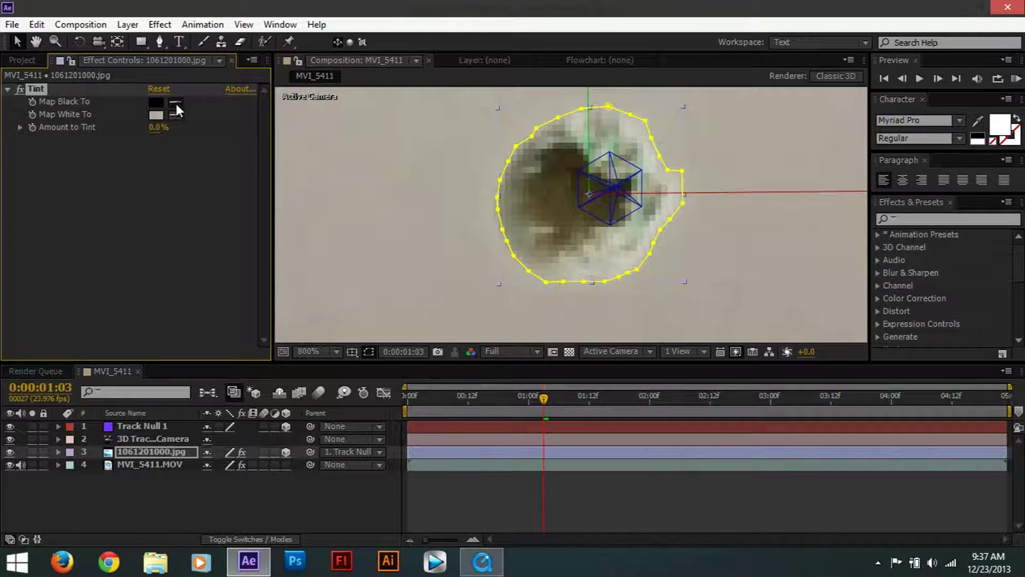
{"action": "left_click", "coordinate": [573, 156]}
Set the Tint effect's Amount to Tint to 75% and check how the hole blends with the wall
{"action": "left_click_drag", "start_coordinate": [162, 127], "coordinate": [222, 140]}
{"action": "left_click", "coordinate": [335, 195]}
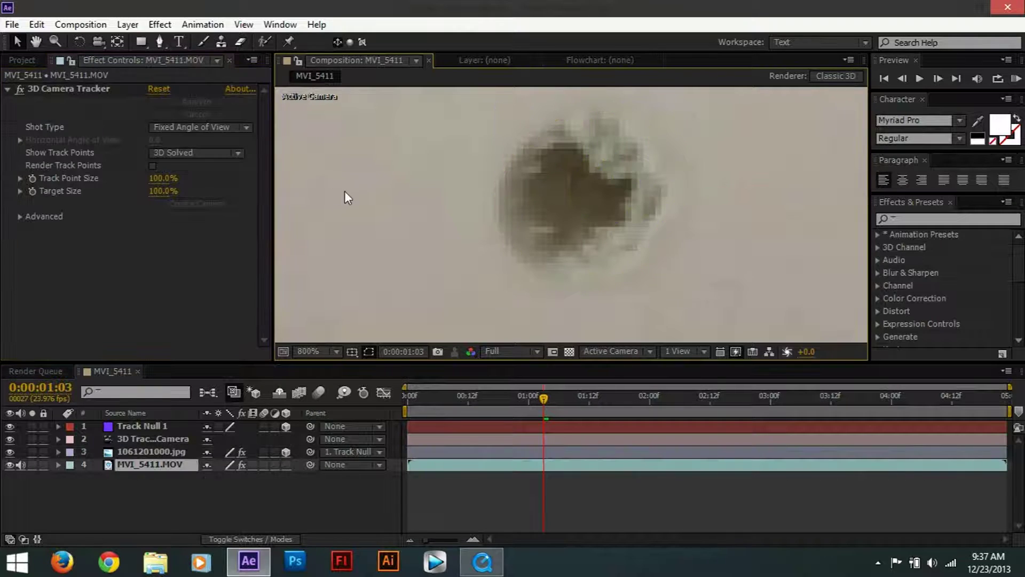
{"action": "scroll", "coordinate": [655, 207], "scroll_direction": "down", "scroll_amount": 4}
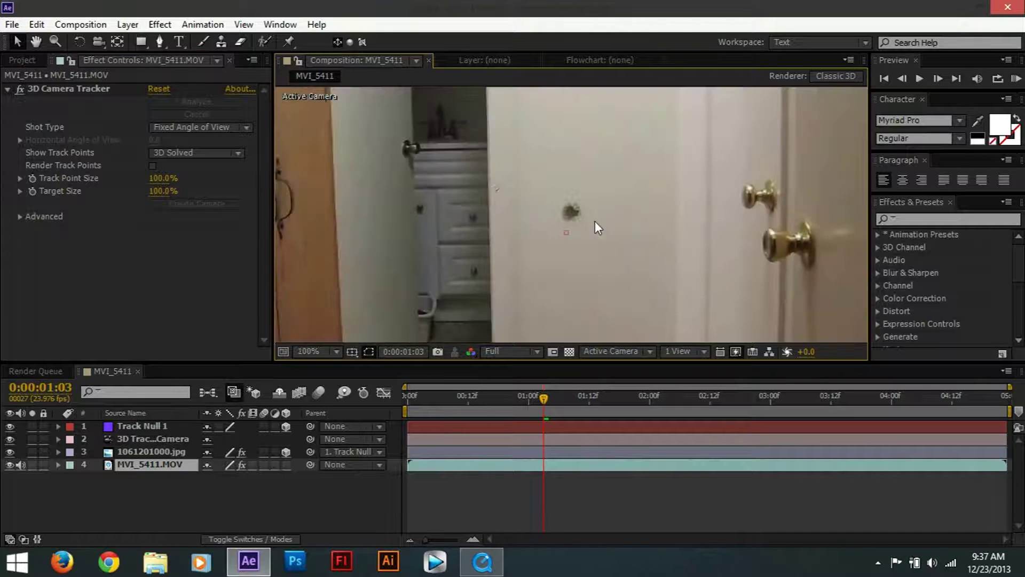
Reduce the bullet hole layer's scale to 121% and check its size against the wall
{"action": "left_click", "coordinate": [146, 451]}
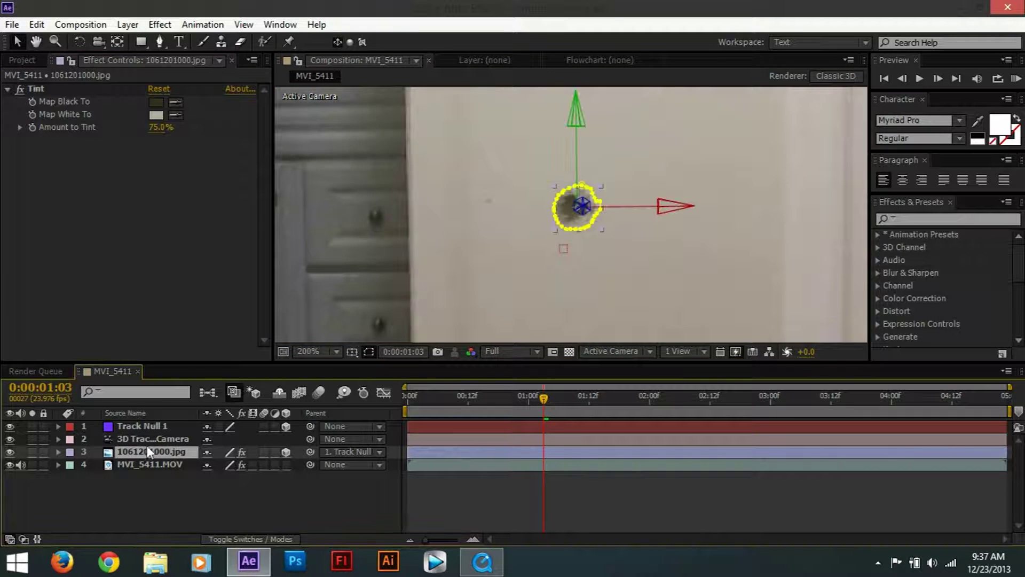
{"action": "key", "text": "s"}
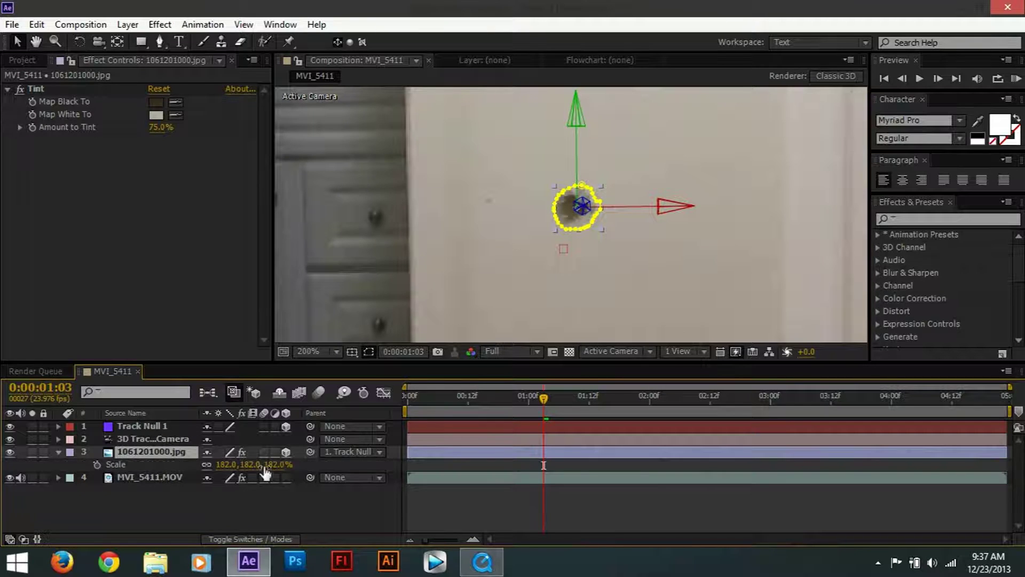
{"action": "left_click_drag", "start_coordinate": [267, 465], "coordinate": [240, 465]}
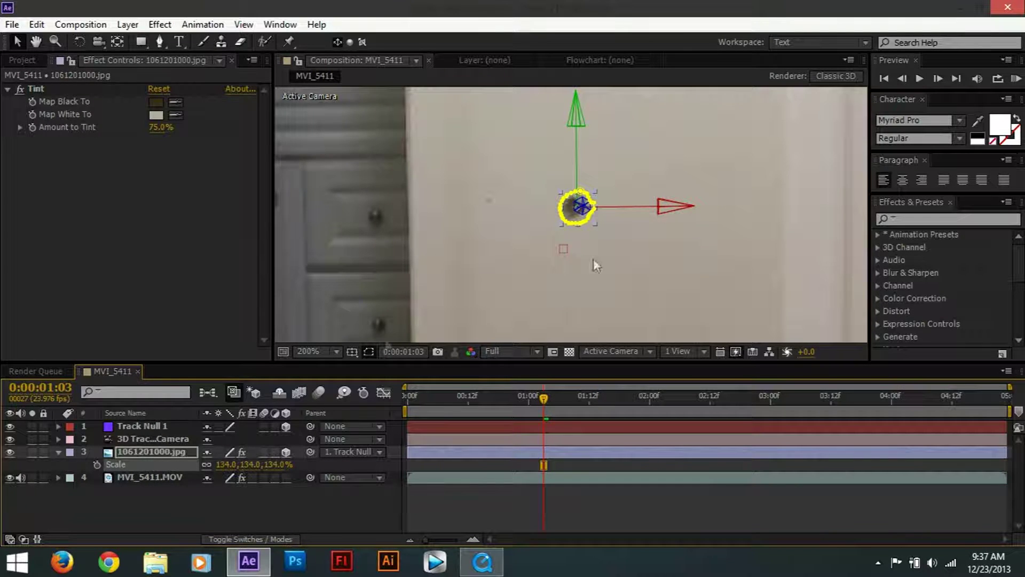
{"action": "key", "text": "F2"}
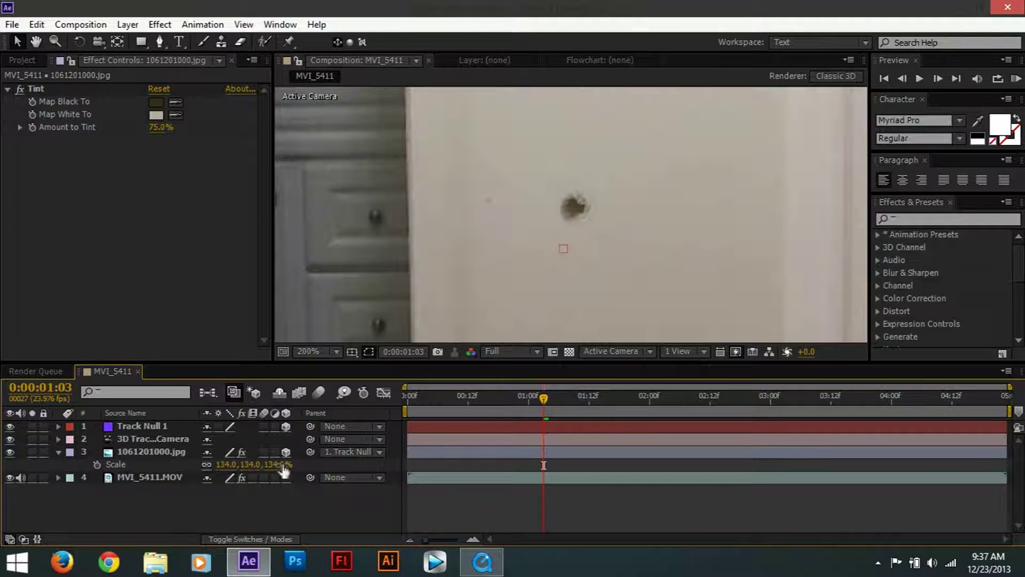
{"action": "key", "text": "ctrl+z"}
{"action": "key", "text": "ctrl+z"}
{"action": "key", "text": "ctrl+z"}
{"action": "scroll", "coordinate": [438, 187], "scroll_direction": "down", "scroll_amount": 3}
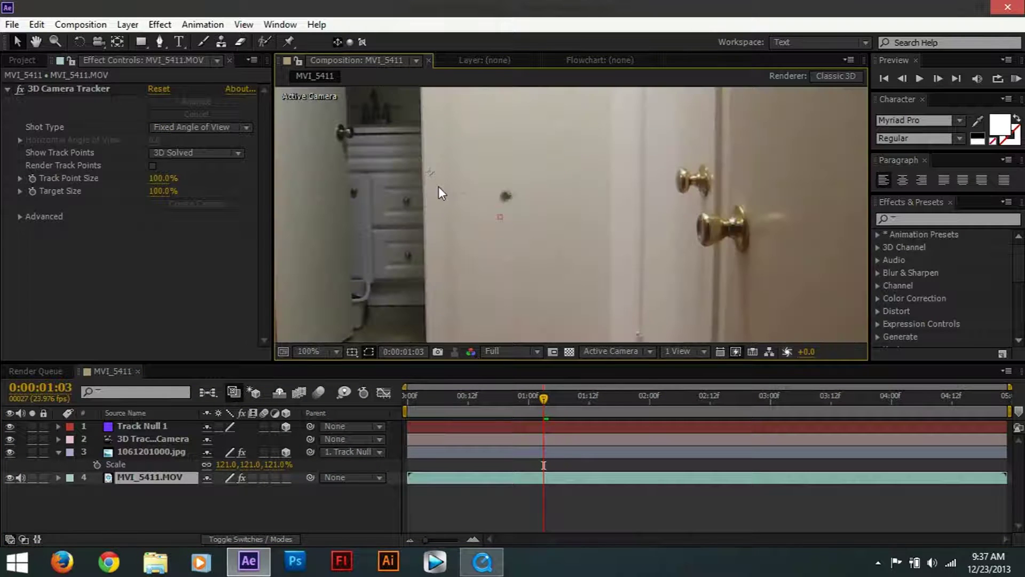
{"action": "scroll", "coordinate": [545, 222], "scroll_direction": "up", "scroll_amount": 4}
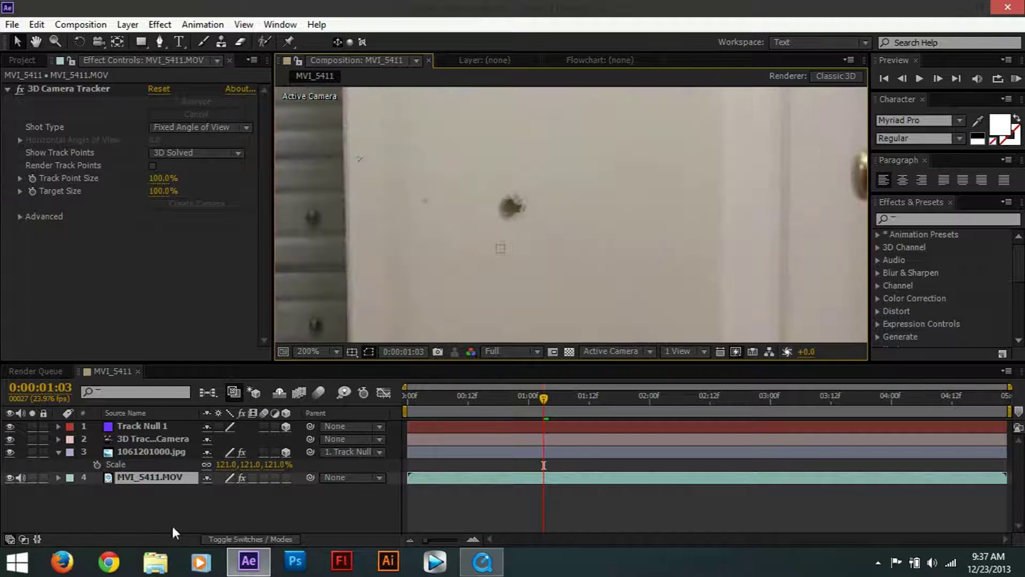
Reduce the bullet hole layer's scale to 99%, judging its size against the whole doorway shot
{"action": "left_click_drag", "start_coordinate": [277, 464], "coordinate": [246, 464]}
{"action": "left_click", "coordinate": [395, 256]}
{"action": "scroll", "coordinate": [395, 255], "scroll_direction": "down", "scroll_amount": 2}
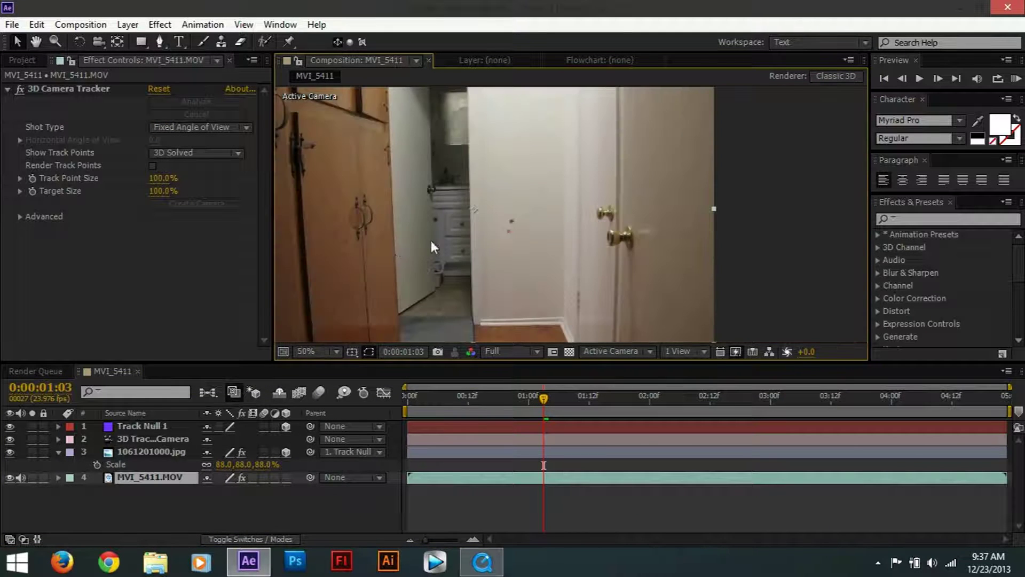
{"action": "scroll", "coordinate": [426, 253], "scroll_direction": "down", "scroll_amount": 2}
{"action": "left_click_drag", "start_coordinate": [253, 464], "coordinate": [262, 464]}
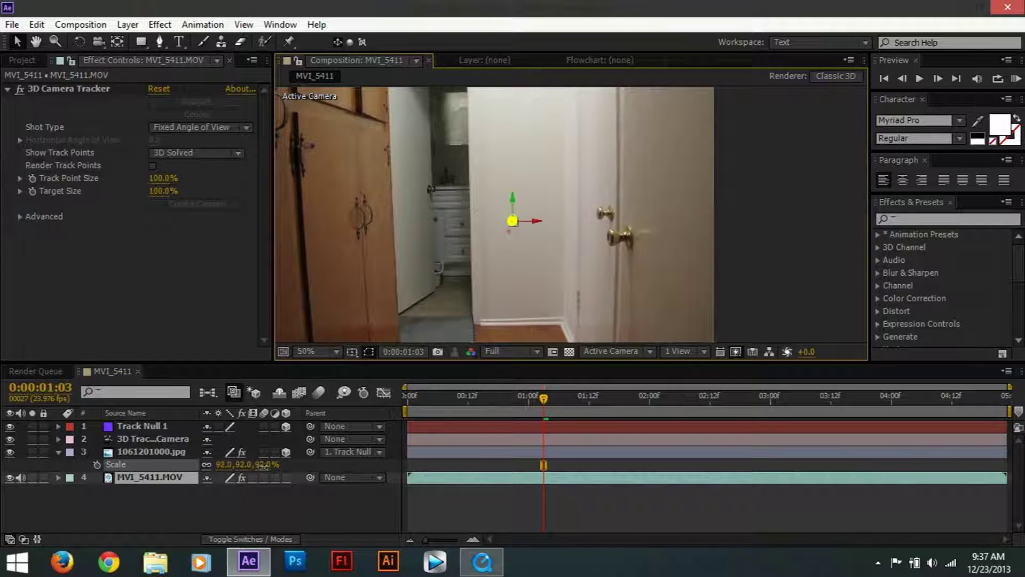
{"action": "left_click", "coordinate": [452, 239]}
{"action": "scroll", "coordinate": [459, 236], "scroll_direction": "up", "scroll_amount": 6}
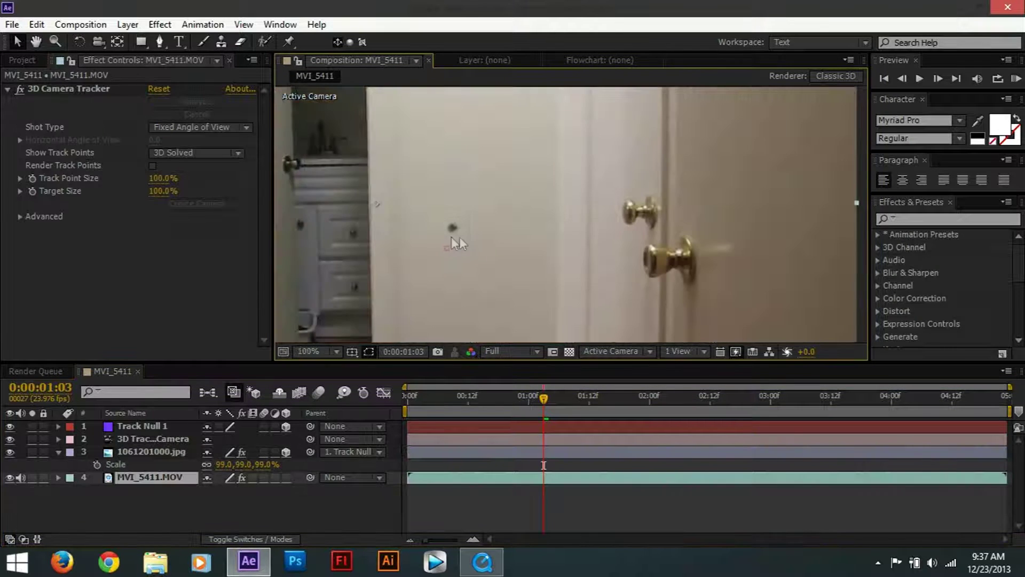
Examine the bullet hole's size, edges and sharpness against the wall at several magnifications
{"action": "scroll", "coordinate": [414, 235], "scroll_direction": "down", "scroll_amount": 4}
{"action": "scroll", "coordinate": [377, 242], "scroll_direction": "up", "scroll_amount": 6}
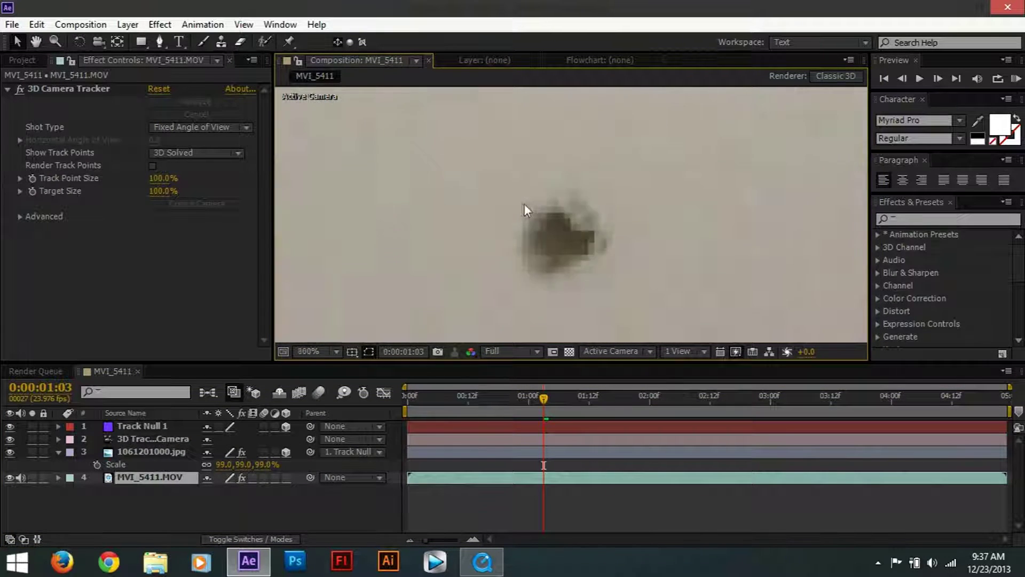
{"action": "scroll", "coordinate": [597, 256], "scroll_direction": "down", "scroll_amount": 6}
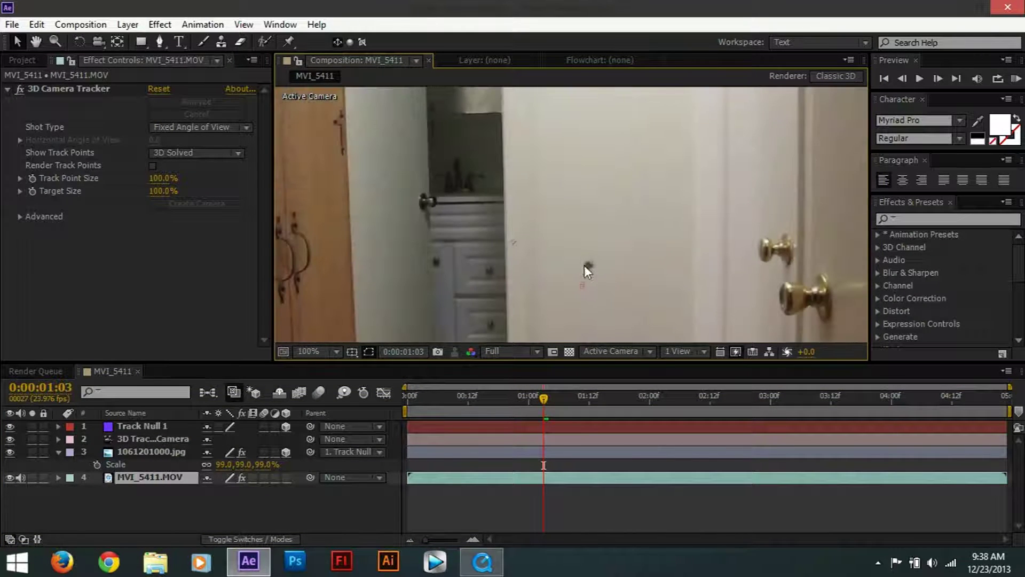
{"action": "scroll", "coordinate": [587, 269], "scroll_direction": "up", "scroll_amount": 3}
{"action": "scroll", "coordinate": [601, 290], "scroll_direction": "down", "scroll_amount": 3}
{"action": "scroll", "coordinate": [576, 268], "scroll_direction": "up", "scroll_amount": 3}
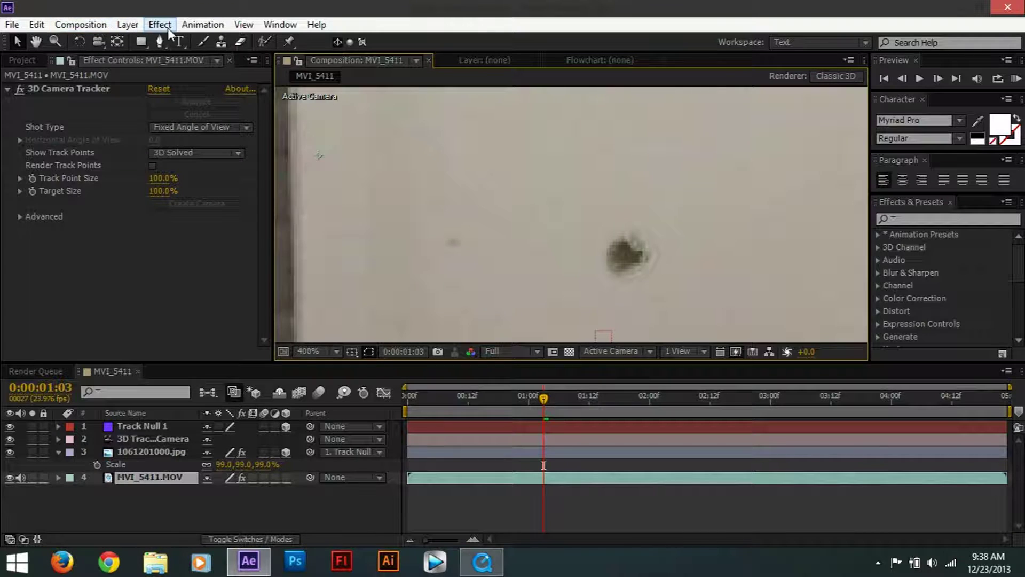
{"action": "left_click", "coordinate": [148, 27]}
{"action": "mouse_move", "coordinate": [256, 130]}
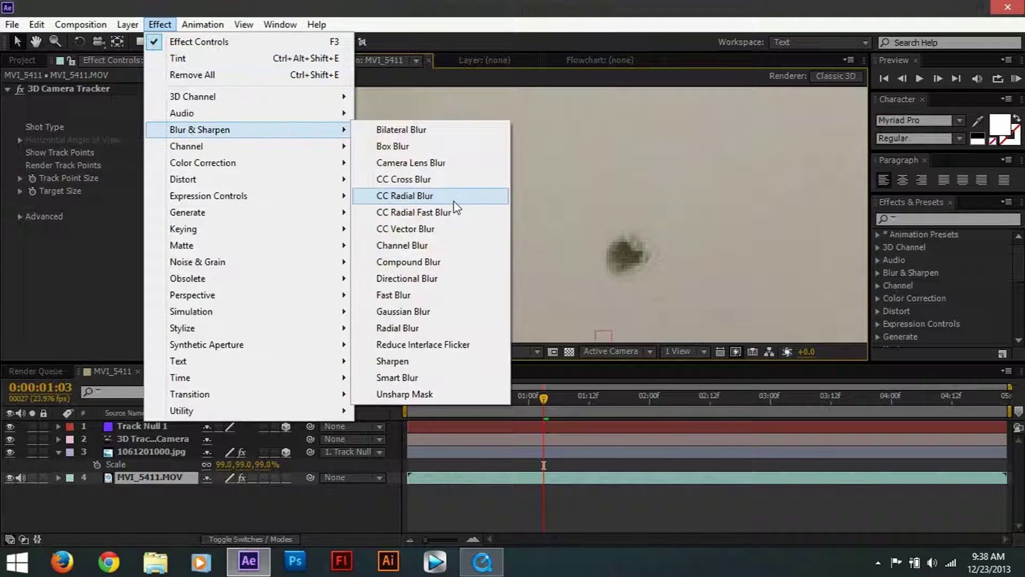
{"action": "left_click", "coordinate": [674, 150]}
{"action": "scroll", "coordinate": [671, 163], "scroll_direction": "down", "scroll_amount": 2}
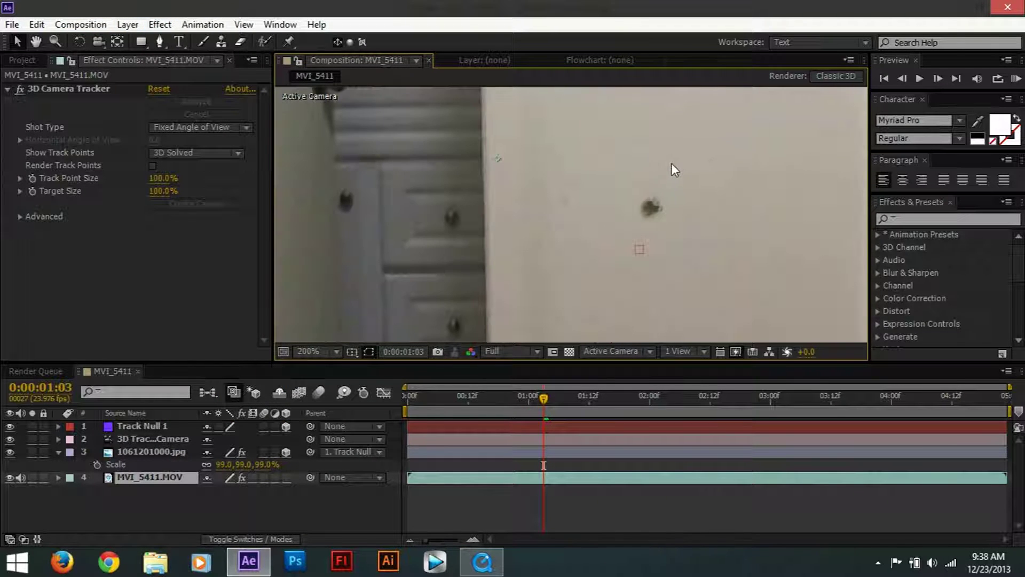
{"action": "scroll", "coordinate": [648, 195], "scroll_direction": "up", "scroll_amount": 6}
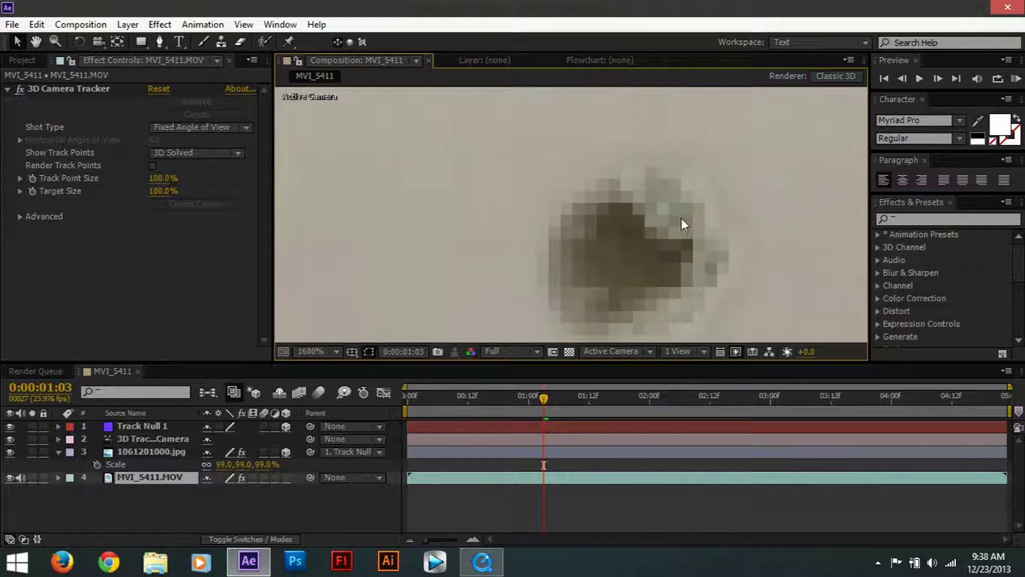
{"action": "scroll", "coordinate": [683, 225], "scroll_direction": "down", "scroll_amount": 3}
{"action": "scroll", "coordinate": [710, 225], "scroll_direction": "down", "scroll_amount": 3}
{"action": "scroll", "coordinate": [710, 224], "scroll_direction": "up", "scroll_amount": 2}
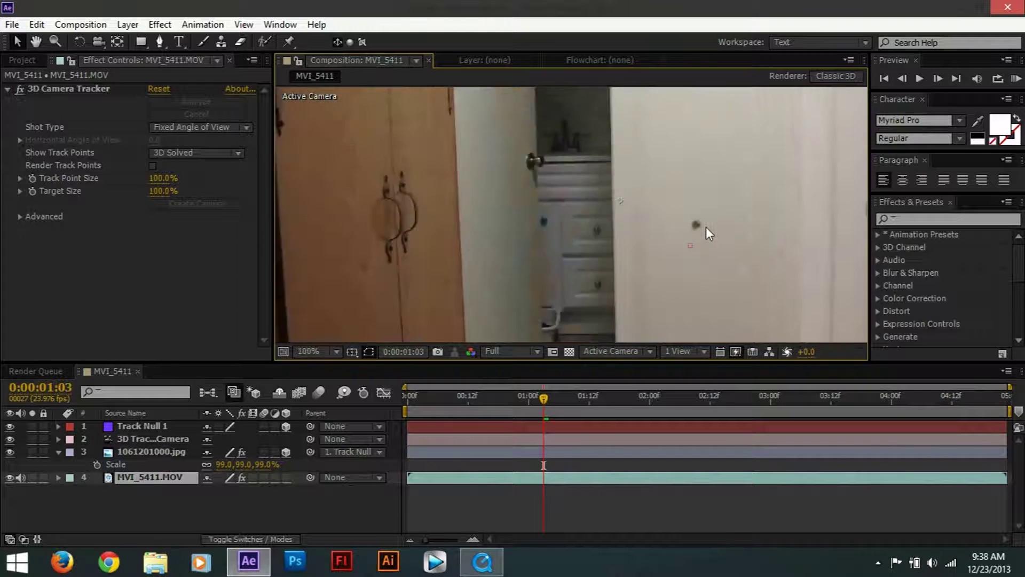
Duplicate the 1061201000.jpg bullet hole layer twice
{"action": "left_click", "coordinate": [60, 453]}
{"action": "left_click", "coordinate": [154, 452]}
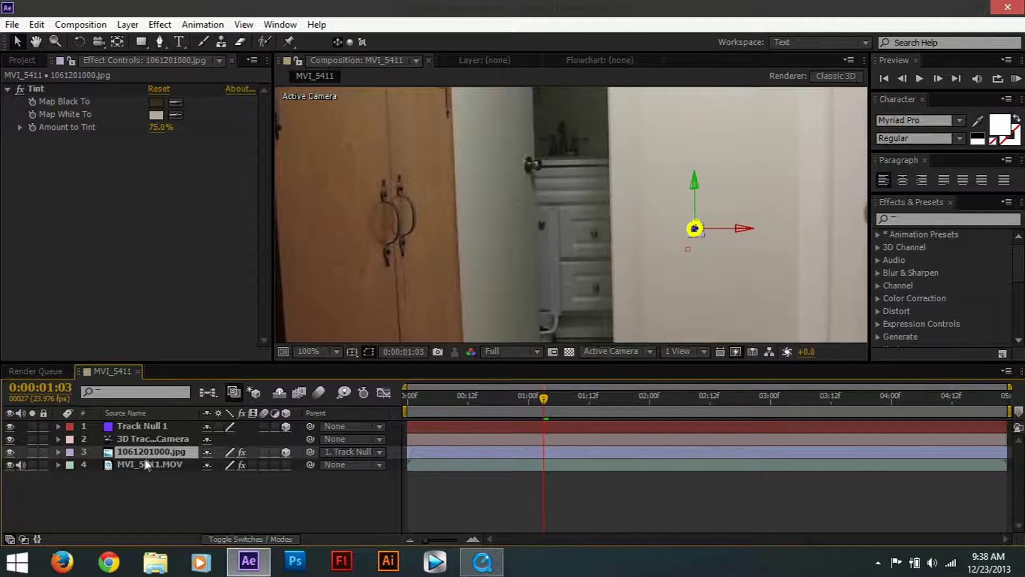
{"action": "key", "text": "ctrl+d"}
{"action": "key", "text": "ctrl+d"}
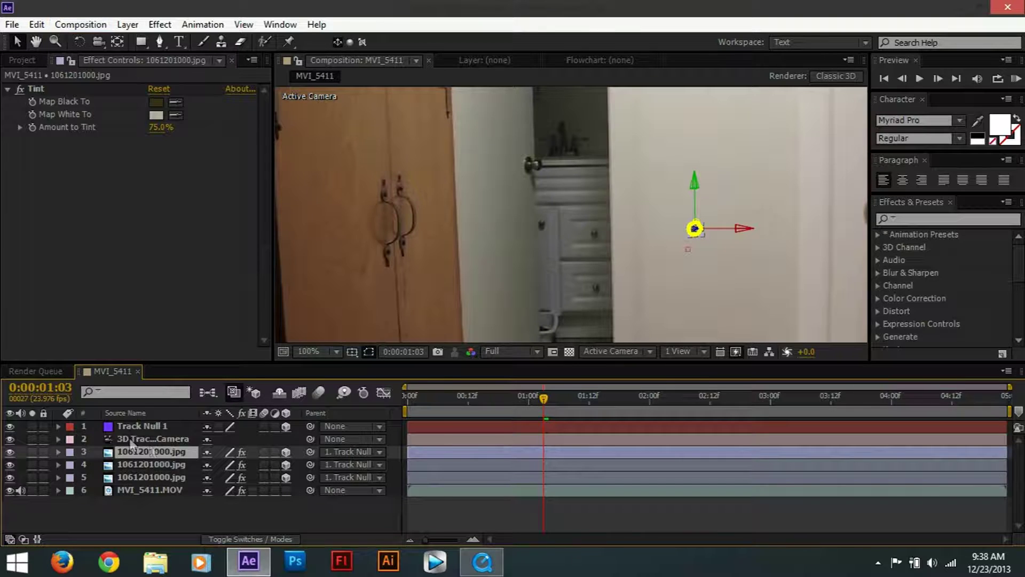
Spread the holes on the wall by positioning layer 4 at -54.1, 12.0, 0.0 and layer 5 at 161.9, -15.0, 0.0
{"action": "left_click", "coordinate": [132, 465]}
{"action": "left_click", "coordinate": [133, 481], "text": "shift"}
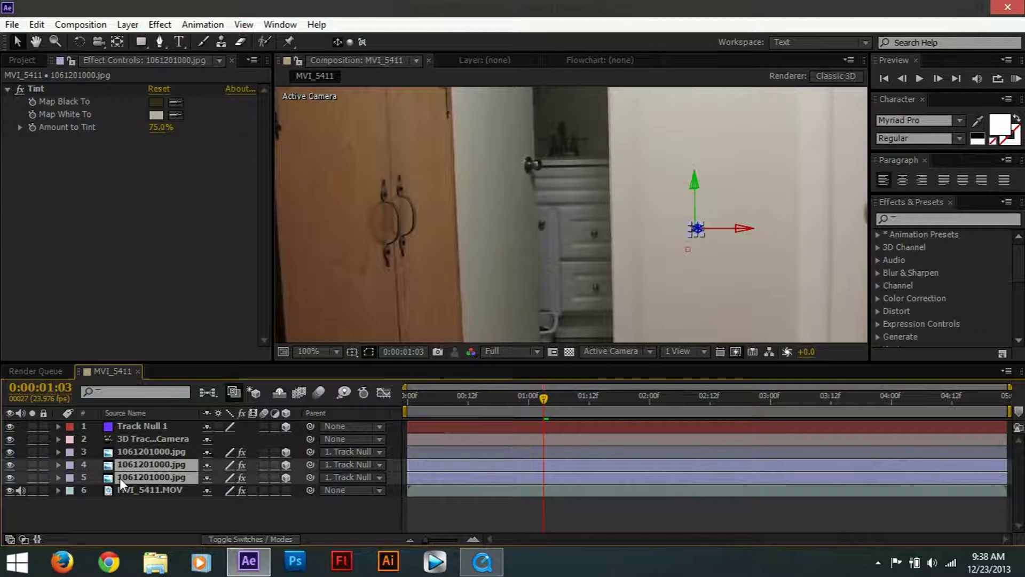
{"action": "key", "text": "p"}
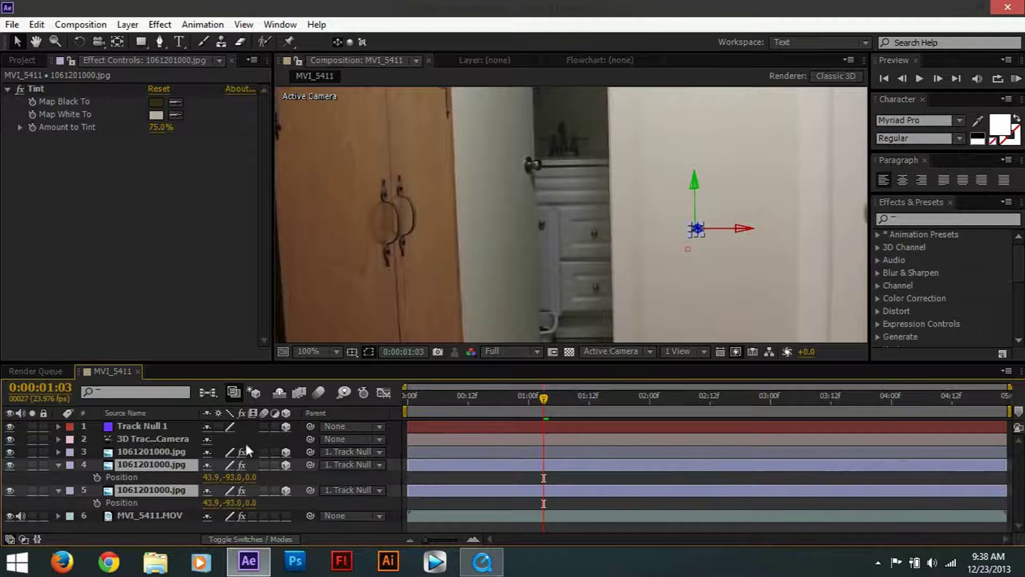
{"action": "left_click", "coordinate": [178, 470]}
{"action": "left_click_drag", "start_coordinate": [238, 477], "coordinate": [130, 493]}
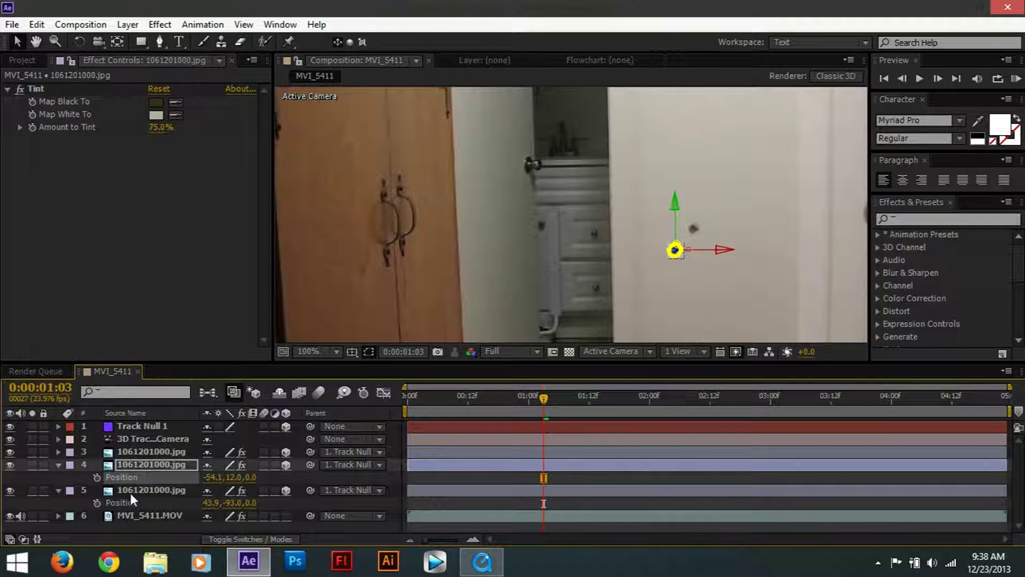
{"action": "left_click", "coordinate": [130, 492]}
{"action": "left_click_drag", "start_coordinate": [243, 505], "coordinate": [315, 522]}
{"action": "left_click", "coordinate": [512, 213]}
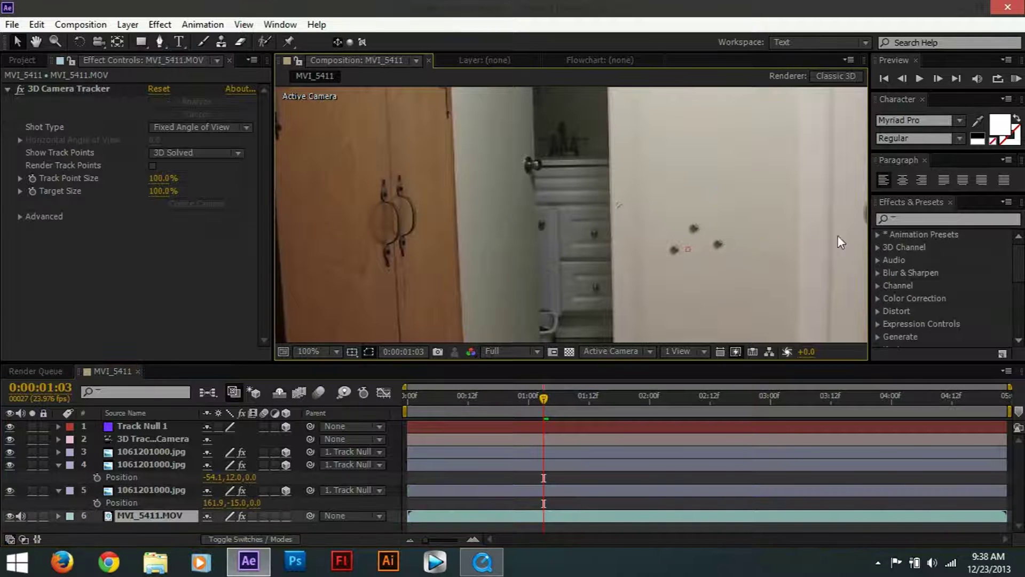
Reveal the rotation properties of bullet hole layers 4 and 5 and set layer 4's Z Rotation to 124°
{"action": "scroll", "coordinate": [798, 237], "scroll_direction": "up", "scroll_amount": 1}
{"action": "scroll", "coordinate": [705, 258], "scroll_direction": "up", "scroll_amount": 1}
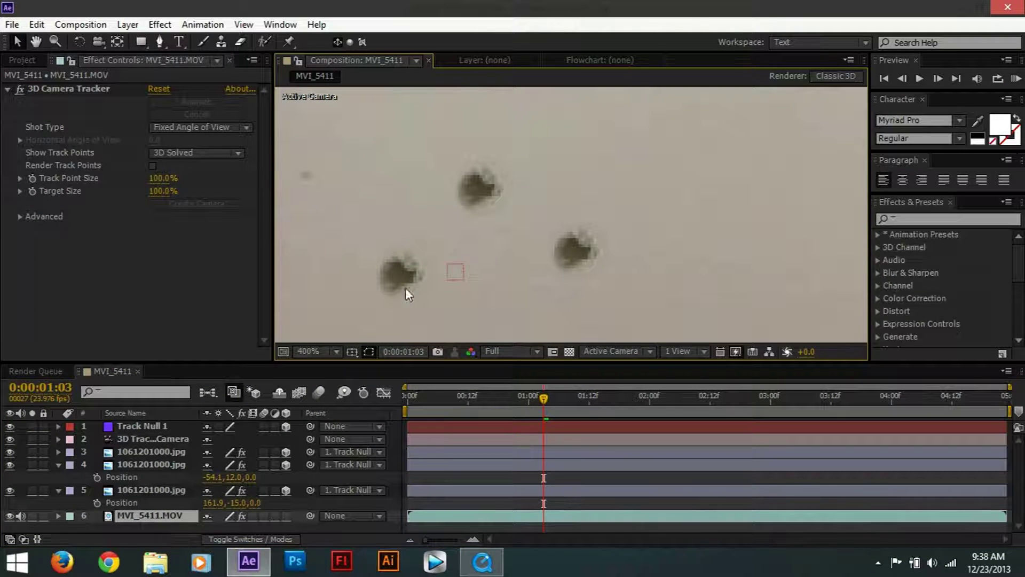
{"action": "left_click", "coordinate": [121, 454]}
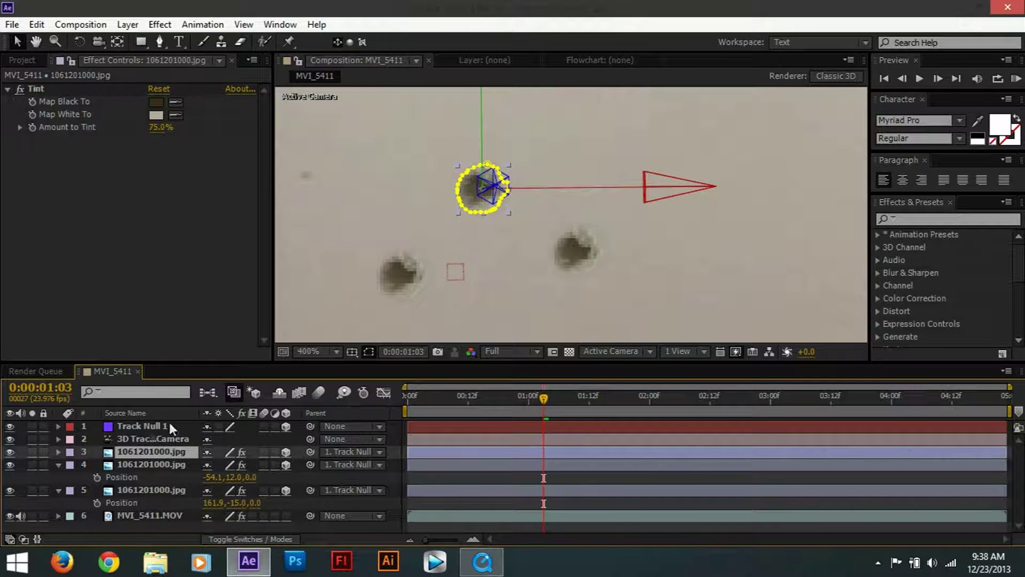
{"action": "left_click", "coordinate": [150, 467]}
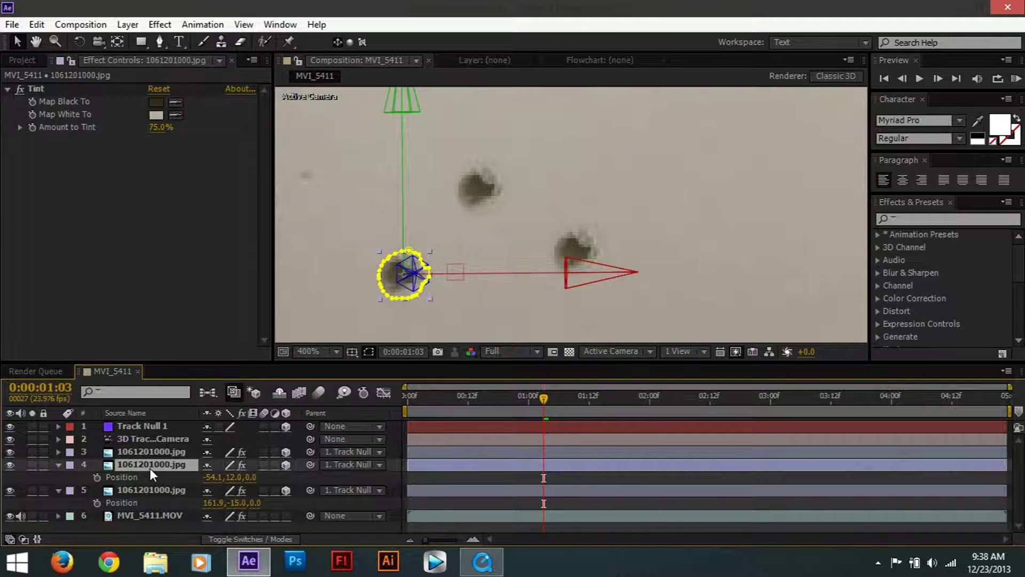
{"action": "key", "text": "r"}
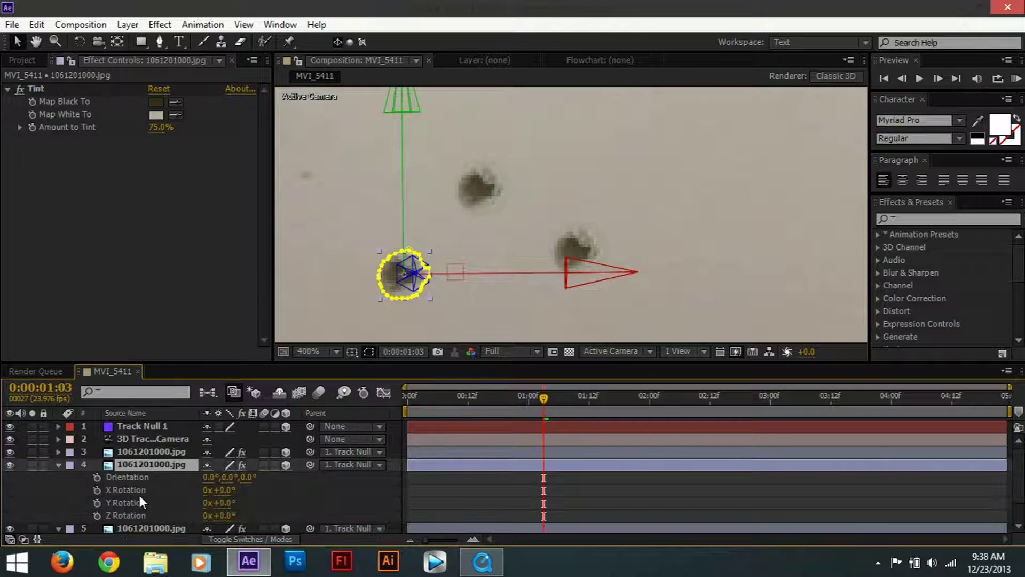
{"action": "left_click", "coordinate": [142, 525]}
{"action": "key", "text": "r"}
{"action": "left_click", "coordinate": [155, 450]}
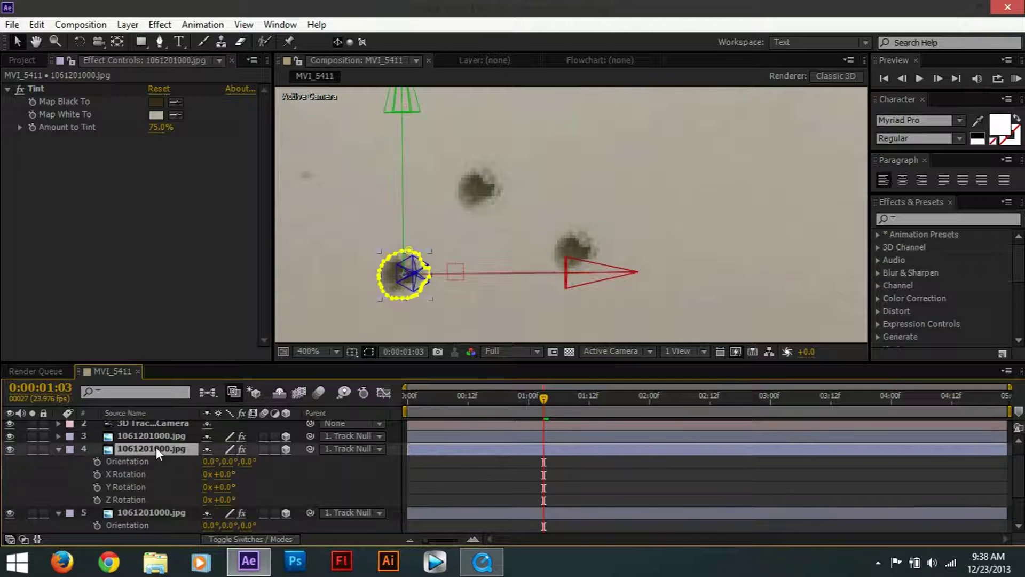
{"action": "left_click_drag", "start_coordinate": [228, 505], "coordinate": [351, 531]}
Set the Z Rotation of bullet hole layer 5 to -56° and of layer 3 to -22°
{"action": "scroll", "coordinate": [317, 496], "scroll_direction": "down", "scroll_amount": 3}
{"action": "scroll", "coordinate": [247, 491], "scroll_direction": "down", "scroll_amount": 1}
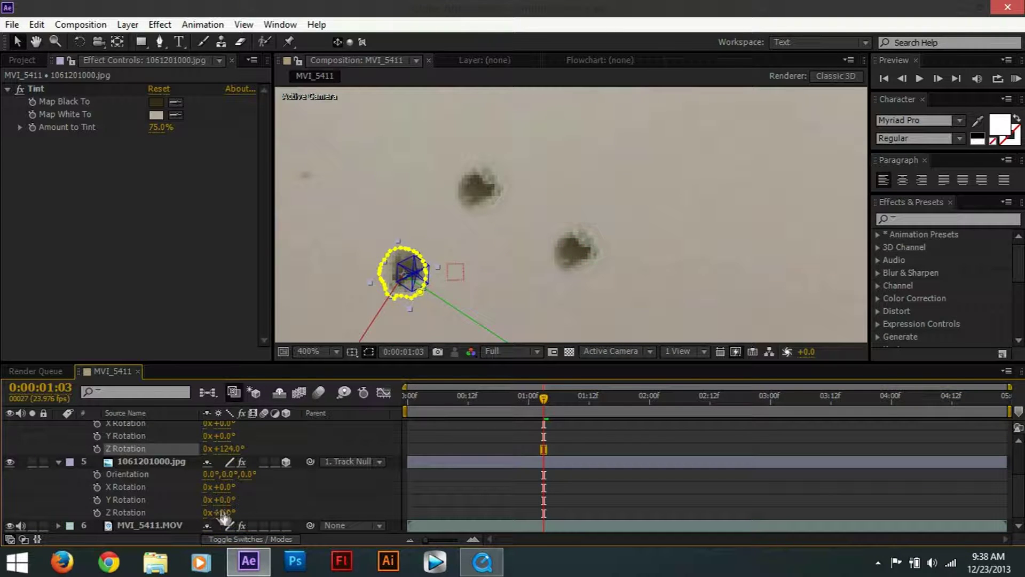
{"action": "left_click_drag", "start_coordinate": [219, 512], "coordinate": [193, 508]}
{"action": "scroll", "coordinate": [160, 480], "scroll_direction": "up", "scroll_amount": 5}
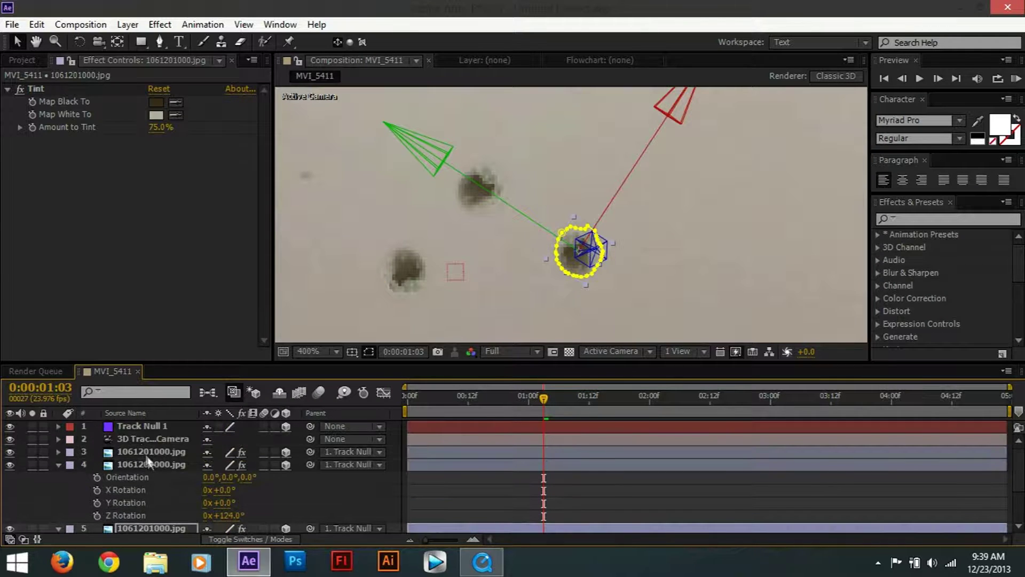
{"action": "left_click", "coordinate": [147, 453]}
{"action": "left_click_drag", "start_coordinate": [234, 502], "coordinate": [218, 503]}
{"action": "left_click", "coordinate": [364, 226]}
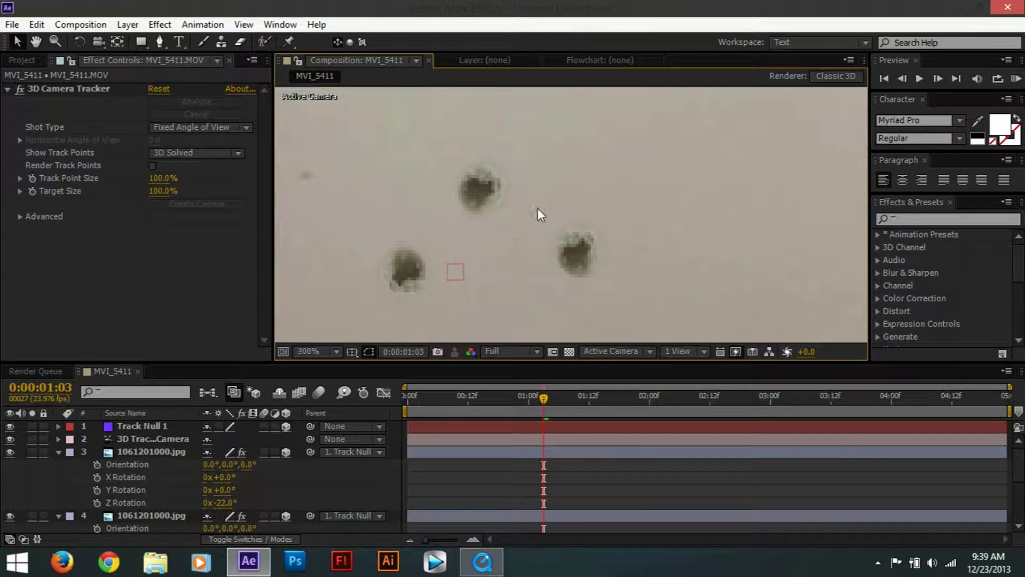
Check the three rotated holes on the wall and collapse the properties of their layers
{"action": "scroll", "coordinate": [537, 209], "scroll_direction": "up", "scroll_amount": 2}
{"action": "key", "text": "comma"}
{"action": "key", "text": "comma"}
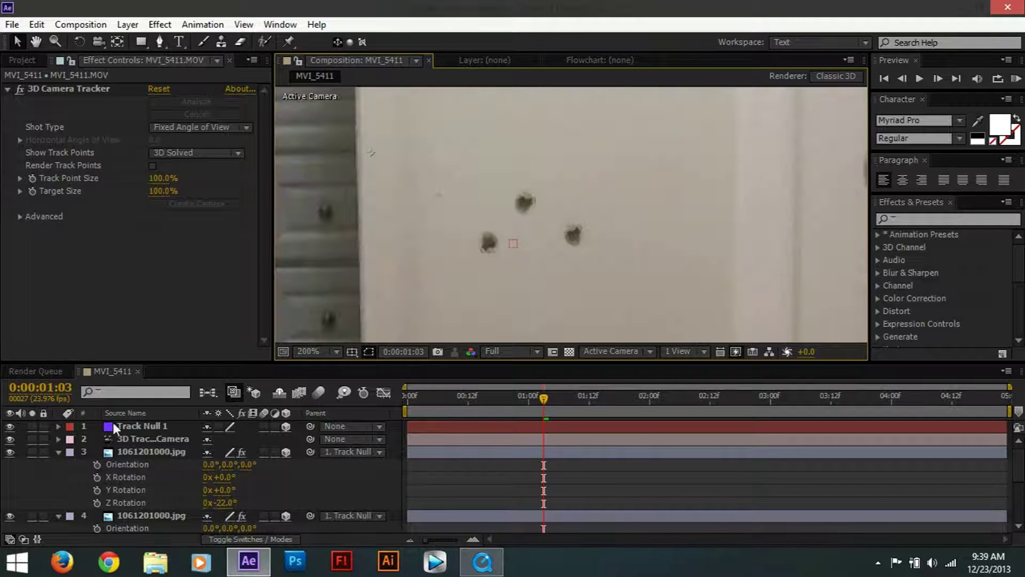
{"action": "left_click", "coordinate": [59, 452]}
{"action": "left_click", "coordinate": [57, 465]}
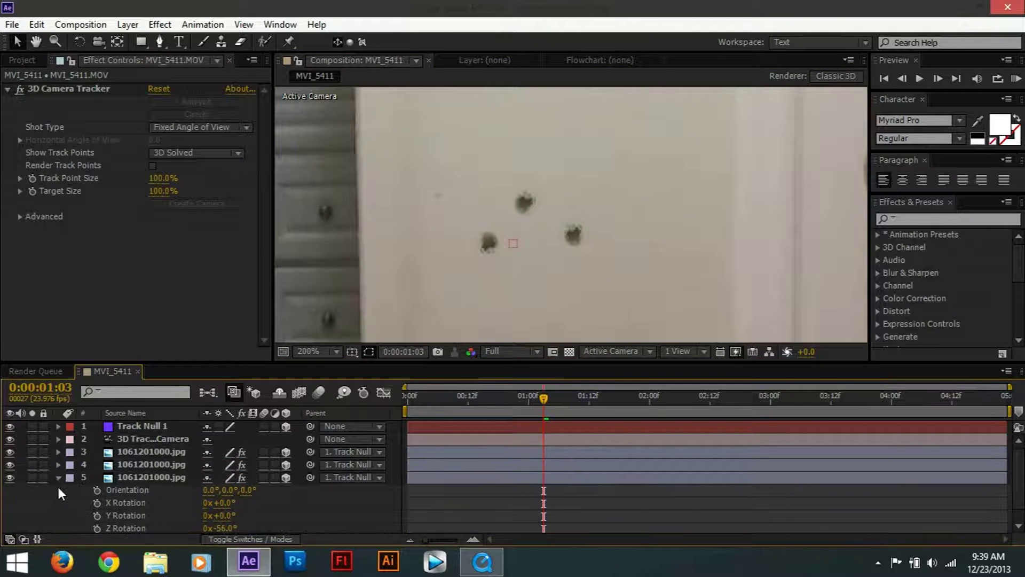
{"action": "left_click", "coordinate": [58, 477]}
Inspect the three bullet holes up close and check how they sit on the wall at 0:00:00:12
{"action": "scroll", "coordinate": [490, 217], "scroll_direction": "up", "scroll_amount": 3}
{"action": "scroll", "coordinate": [473, 236], "scroll_direction": "down", "scroll_amount": 3}
{"action": "scroll", "coordinate": [472, 235], "scroll_direction": "up", "scroll_amount": 2}
{"action": "scroll", "coordinate": [500, 231], "scroll_direction": "down", "scroll_amount": 2}
{"action": "left_click_drag", "start_coordinate": [541, 406], "coordinate": [466, 385]}
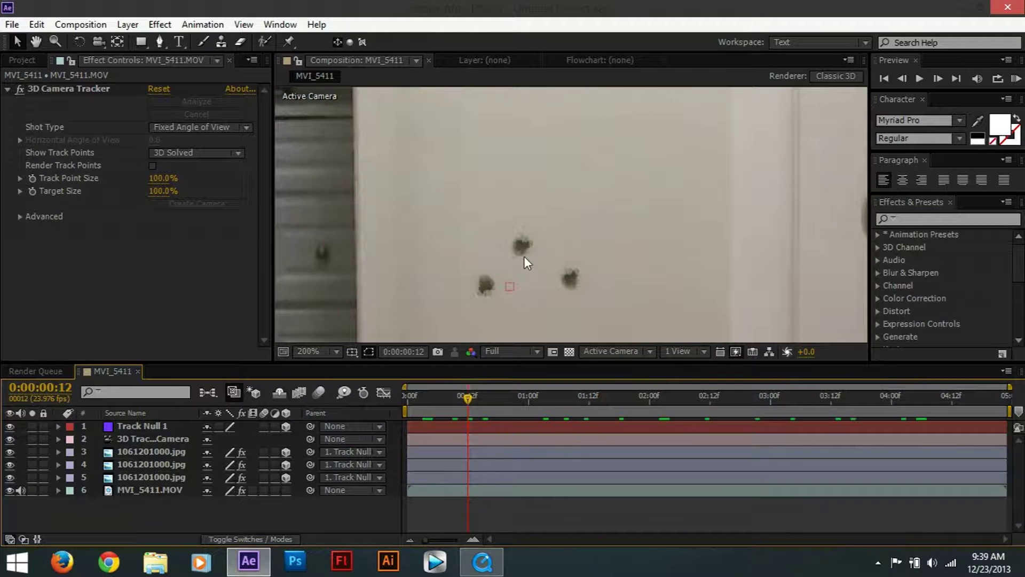
{"action": "scroll", "coordinate": [567, 237], "scroll_direction": "up", "scroll_amount": 1}
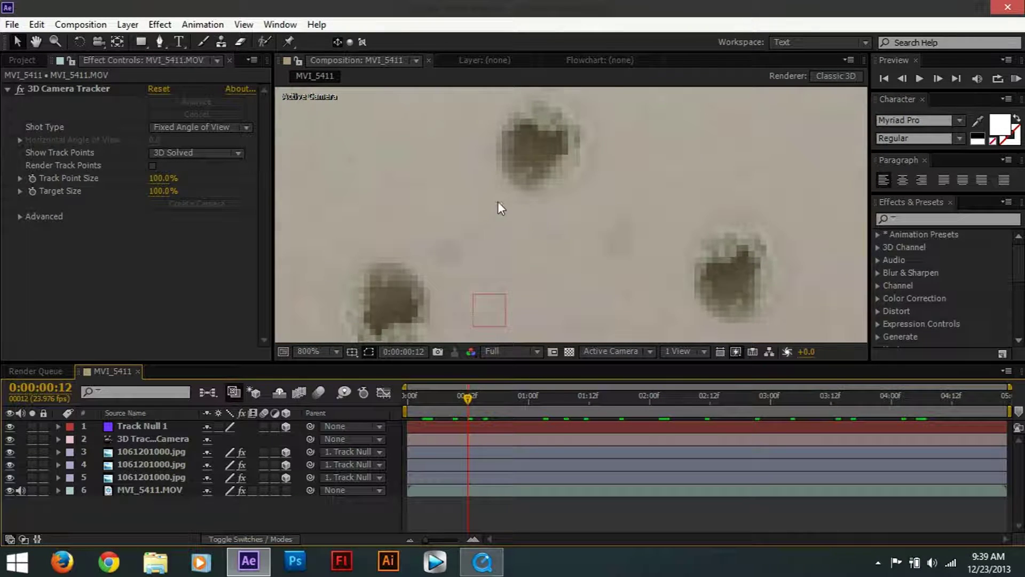
Add Wood Hit 1.mov to the MVI_5411 composition directly above the three bullet hole layers
{"action": "left_click", "coordinate": [21, 61]}
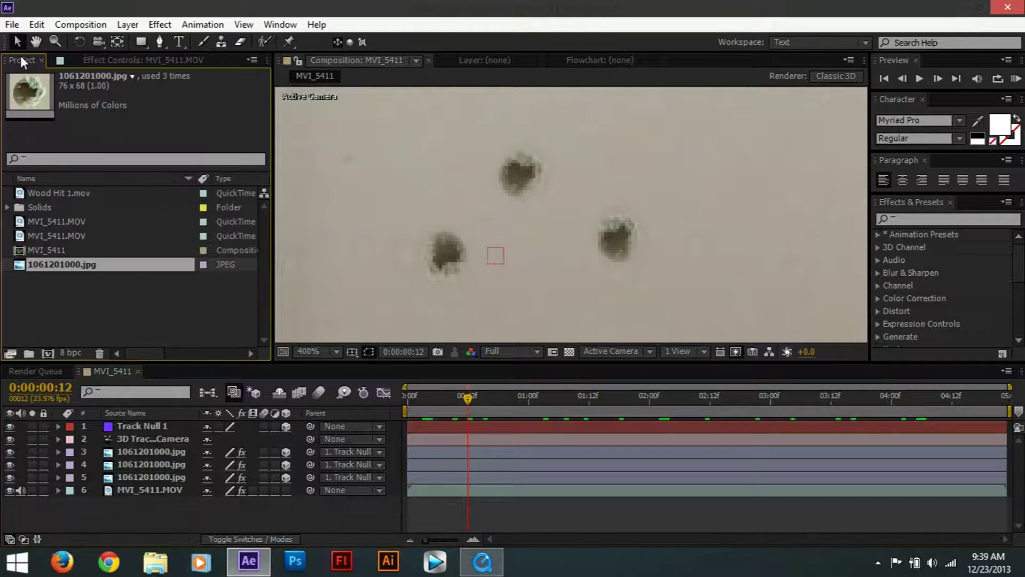
{"action": "left_click_drag", "start_coordinate": [58, 198], "coordinate": [177, 451]}
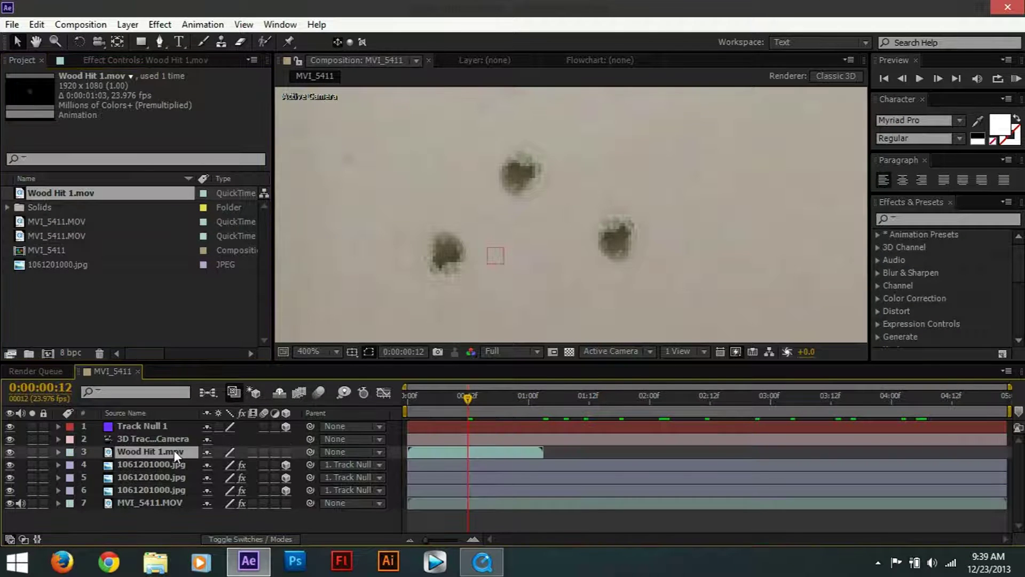
{"action": "scroll", "coordinate": [450, 188], "scroll_direction": "down", "scroll_amount": 6}
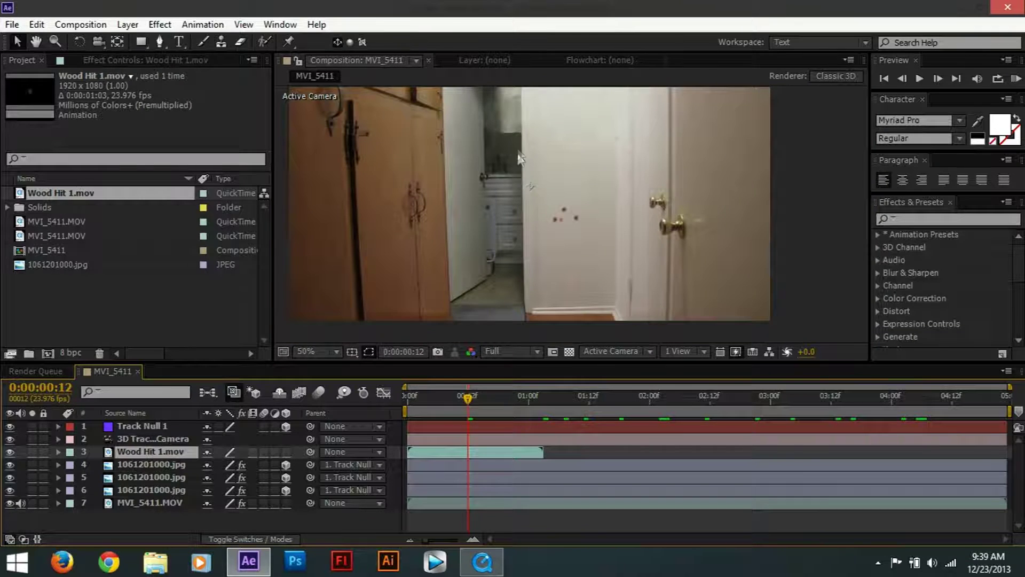
At 0:00:00:00, move the wood hit effect over the bullet holes and parent its layer to Track Null 1
{"action": "left_click", "coordinate": [560, 258]}
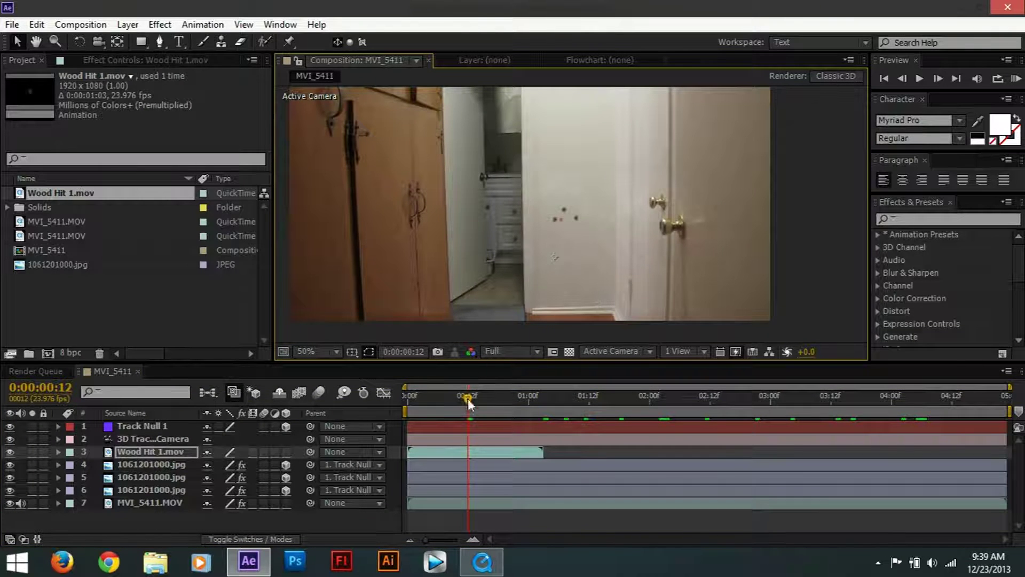
{"action": "left_click_drag", "start_coordinate": [467, 398], "coordinate": [383, 392]}
{"action": "left_click_drag", "start_coordinate": [647, 247], "coordinate": [581, 228]}
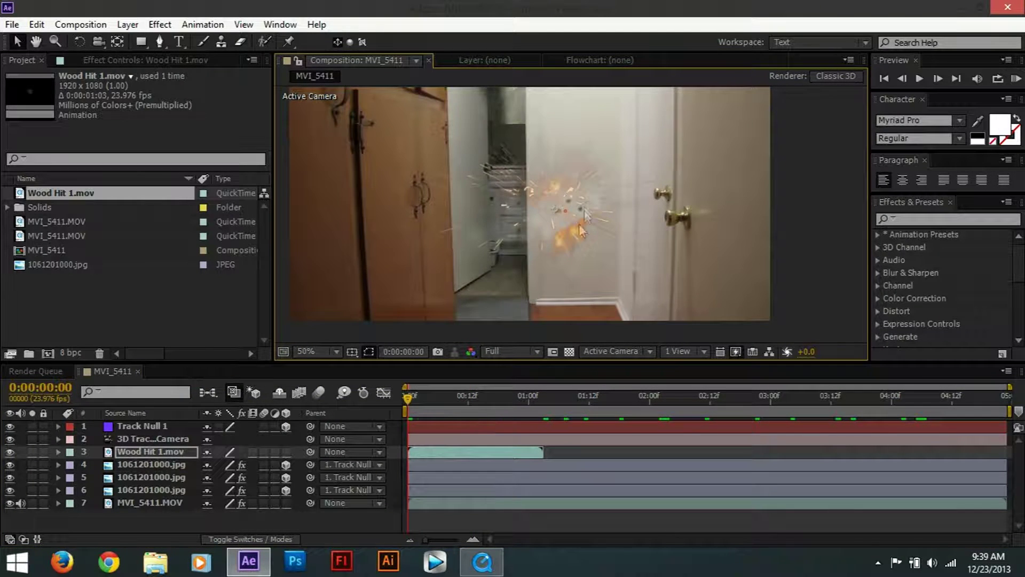
{"action": "scroll", "coordinate": [580, 227], "scroll_direction": "up", "scroll_amount": 2}
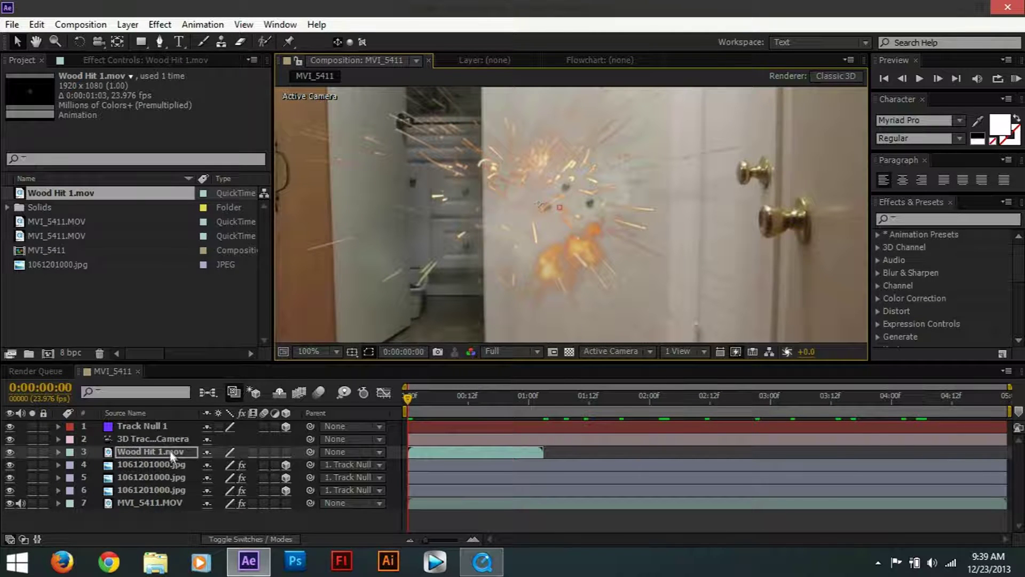
{"action": "left_click_drag", "start_coordinate": [310, 452], "coordinate": [160, 427]}
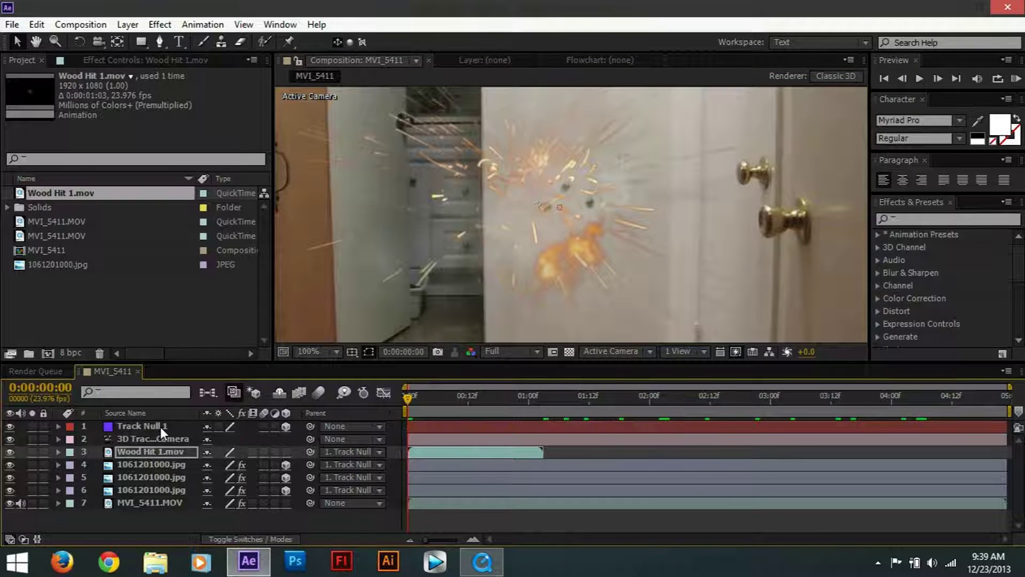
Make the Wood Hit 1.mov layer 3D and move the effect onto the leftmost bullet hole
{"action": "left_click", "coordinate": [280, 457]}
{"action": "left_click", "coordinate": [286, 452]}
{"action": "left_click", "coordinate": [534, 189]}
{"action": "left_click_drag", "start_coordinate": [534, 189], "coordinate": [550, 221]}
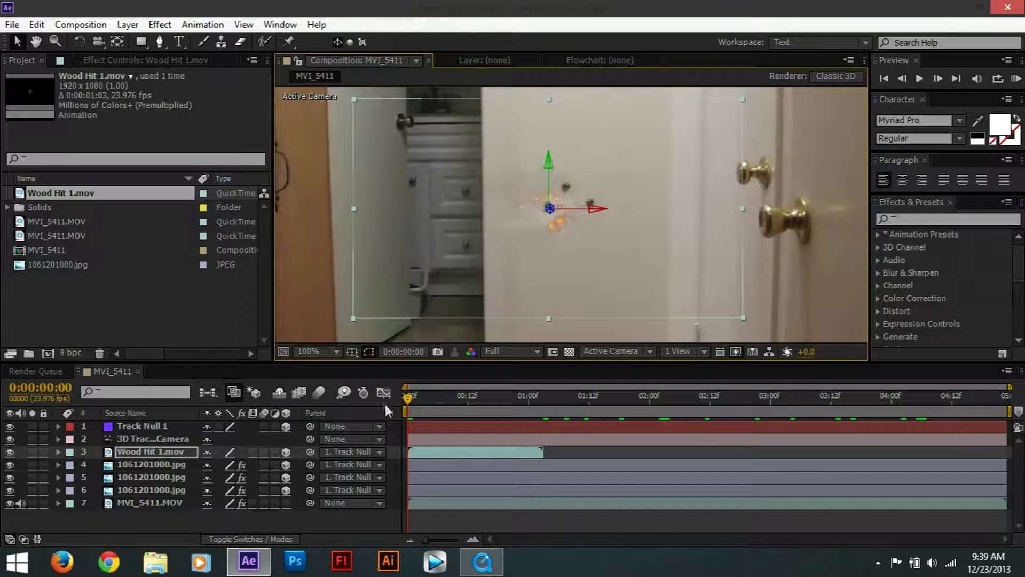
{"action": "mouse_move", "coordinate": [406, 397]}
{"action": "left_mouse_down"}
{"action": "mouse_move", "coordinate": [479, 402]}
{"action": "mouse_move", "coordinate": [407, 396]}
{"action": "left_mouse_up"}
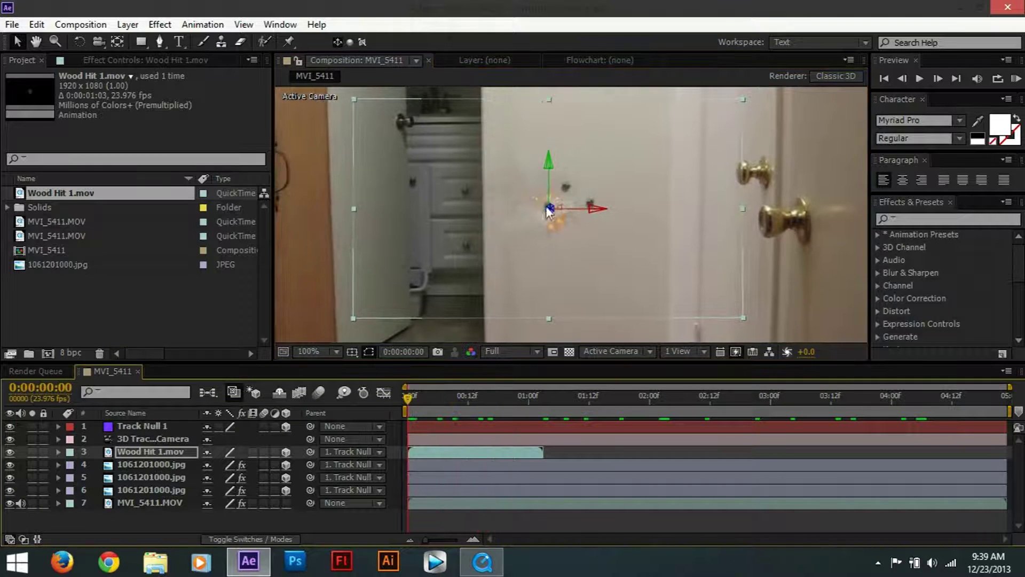
Apply Levels to the wood hit with Input Black -367.2, Input White 221.9, Gamma 1.26 and Output Black 5.1
{"action": "left_click", "coordinate": [130, 25]}
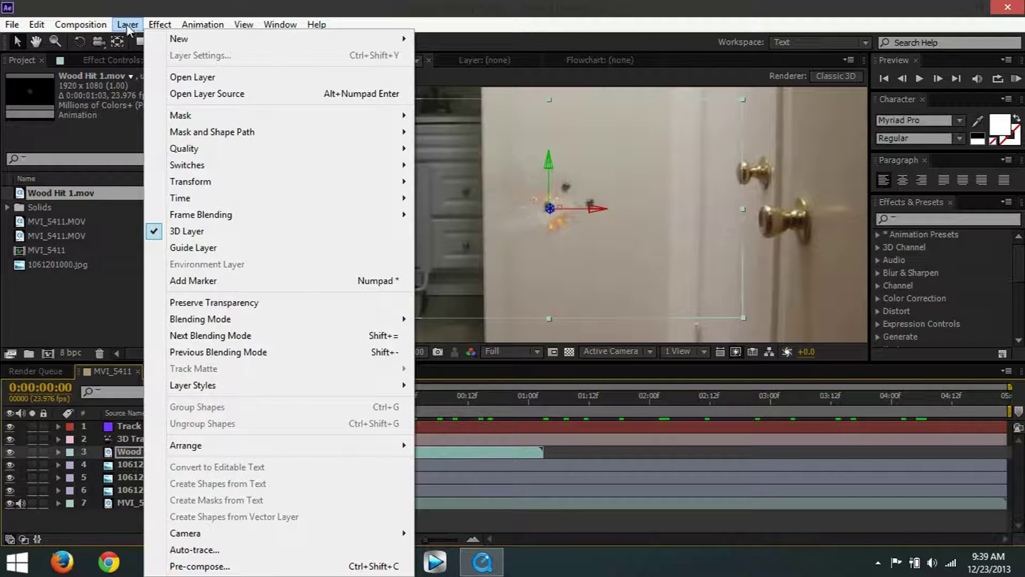
{"action": "mouse_move", "coordinate": [172, 30]}
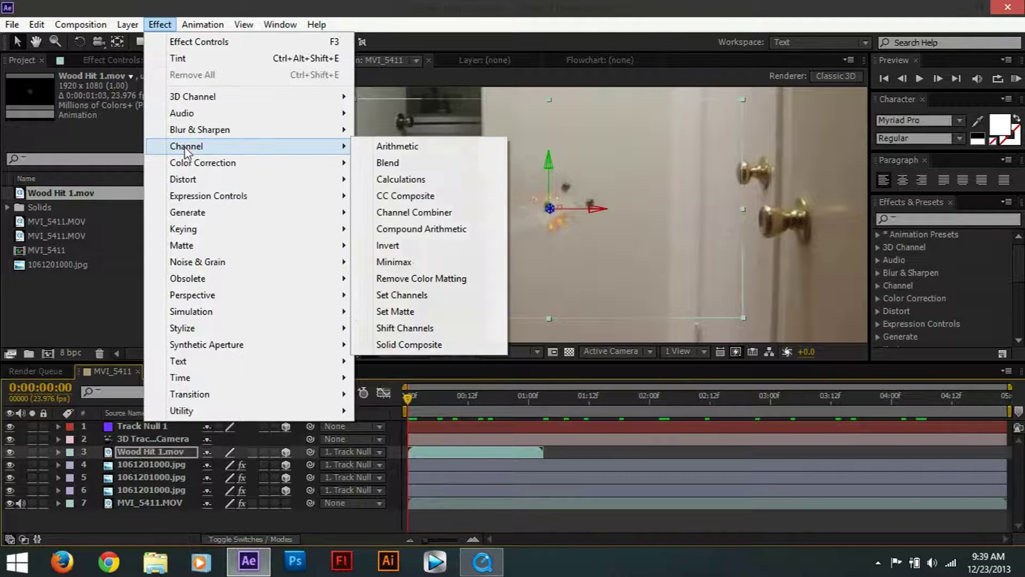
{"action": "mouse_move", "coordinate": [187, 165]}
{"action": "left_click", "coordinate": [387, 434]}
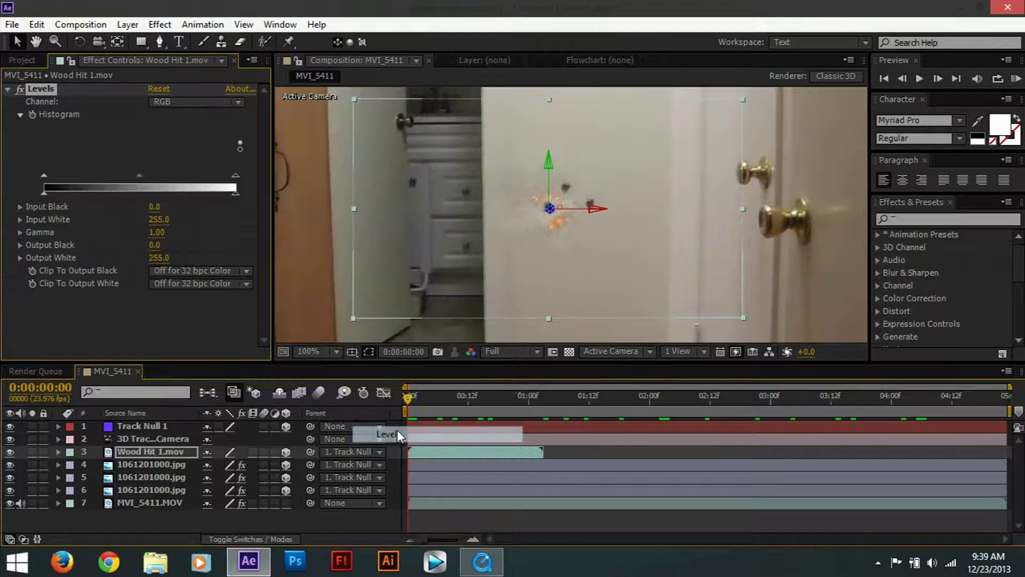
{"action": "left_click", "coordinate": [184, 102]}
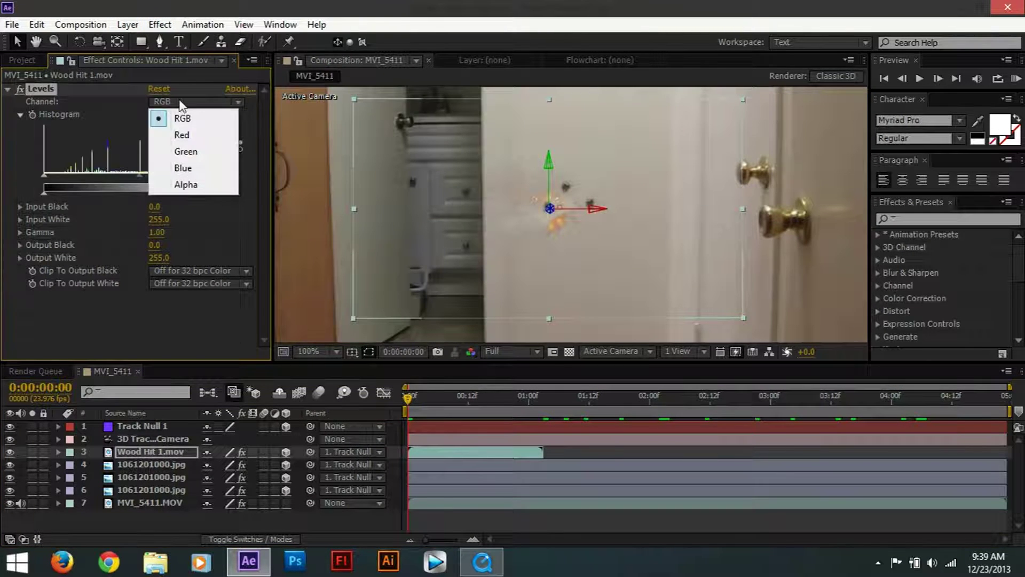
{"action": "left_click", "coordinate": [182, 118]}
{"action": "left_click_drag", "start_coordinate": [154, 206], "coordinate": [59, 219]}
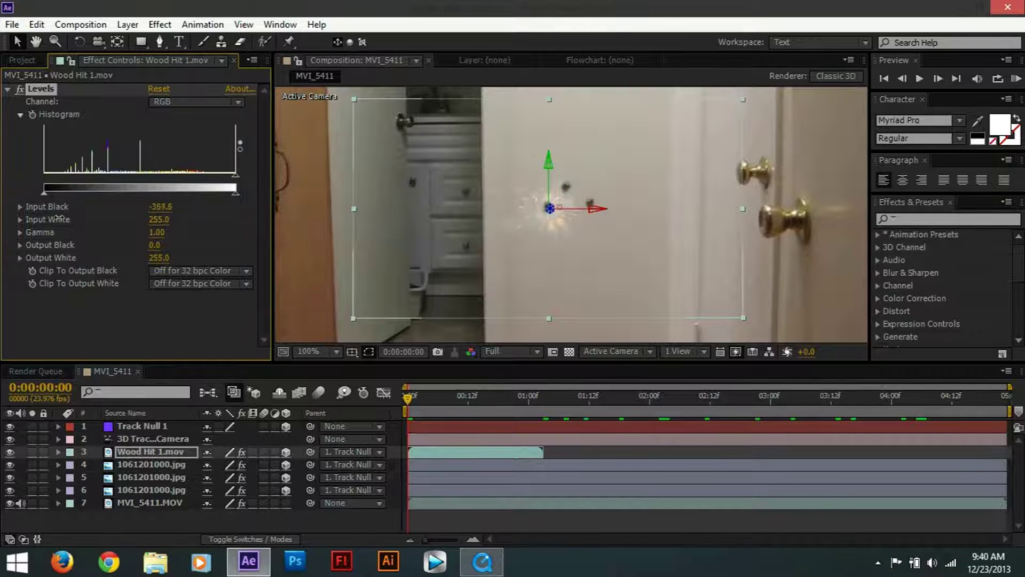
{"action": "left_click_drag", "start_coordinate": [167, 219], "coordinate": [133, 238]}
{"action": "left_click_drag", "start_coordinate": [180, 245], "coordinate": [192, 246]}
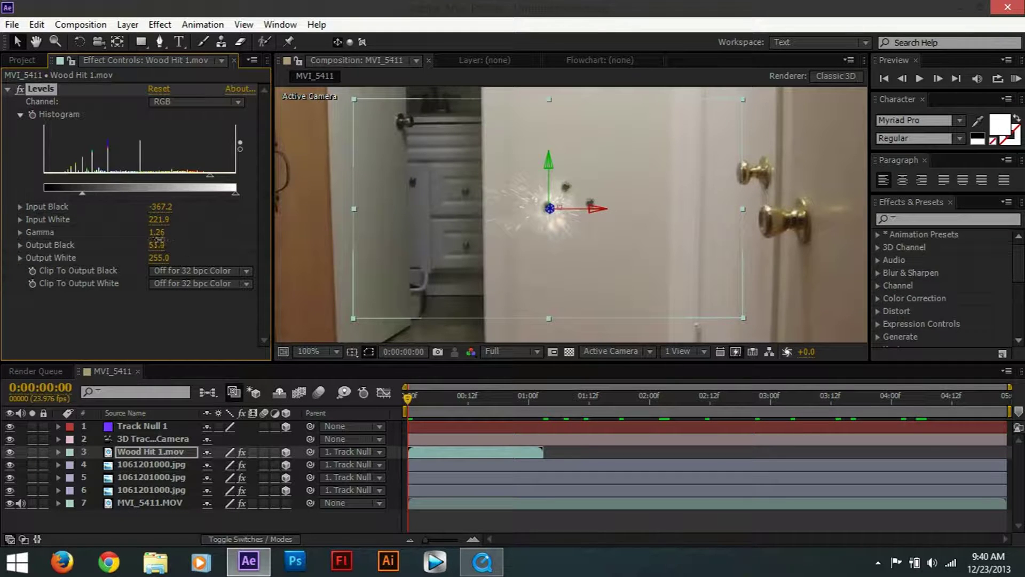
{"action": "left_click", "coordinate": [136, 329]}
Center the wood hit on the leftmost hole, duplicate its layer twice and place the copies over the upper and rightmost holes
{"action": "mouse_move", "coordinate": [551, 214]}
{"action": "left_mouse_down"}
{"action": "mouse_move", "coordinate": [547, 190]}
{"action": "mouse_move", "coordinate": [547, 222]}
{"action": "left_mouse_up"}
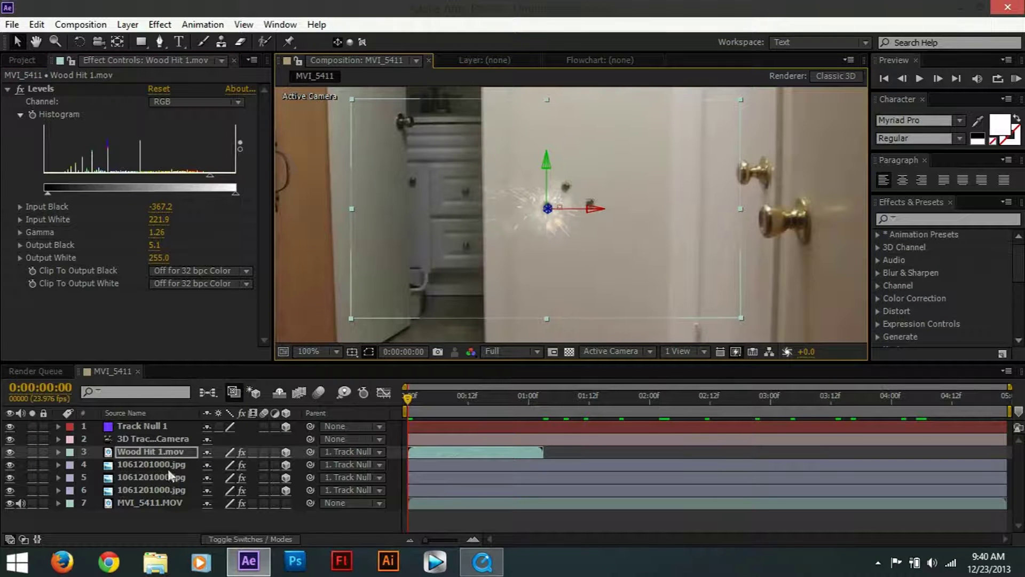
{"action": "key", "text": "ctrl+d"}
{"action": "key", "text": "ctrl+d"}
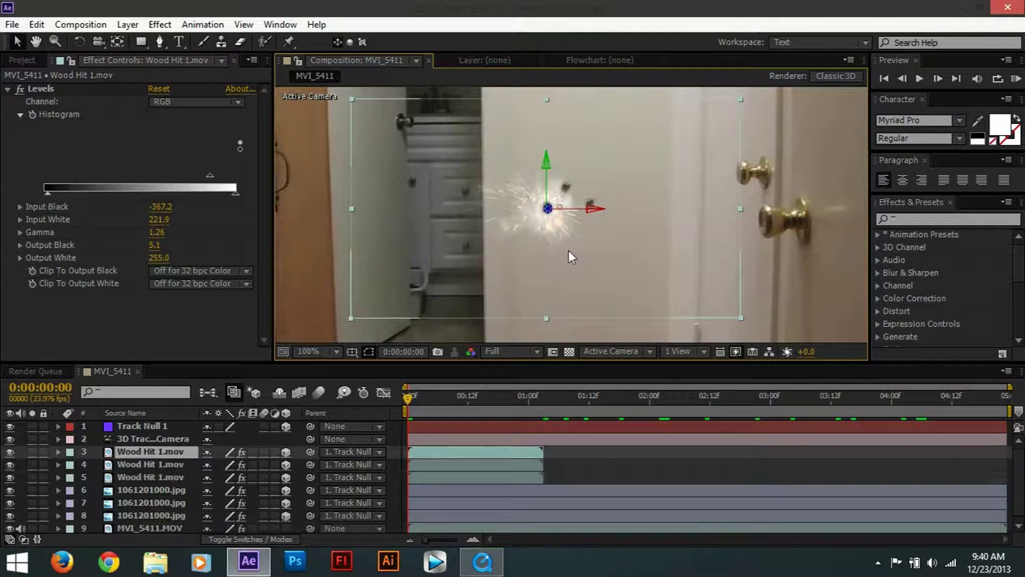
{"action": "left_click_drag", "start_coordinate": [556, 208], "coordinate": [573, 192]}
{"action": "left_click", "coordinate": [168, 467]}
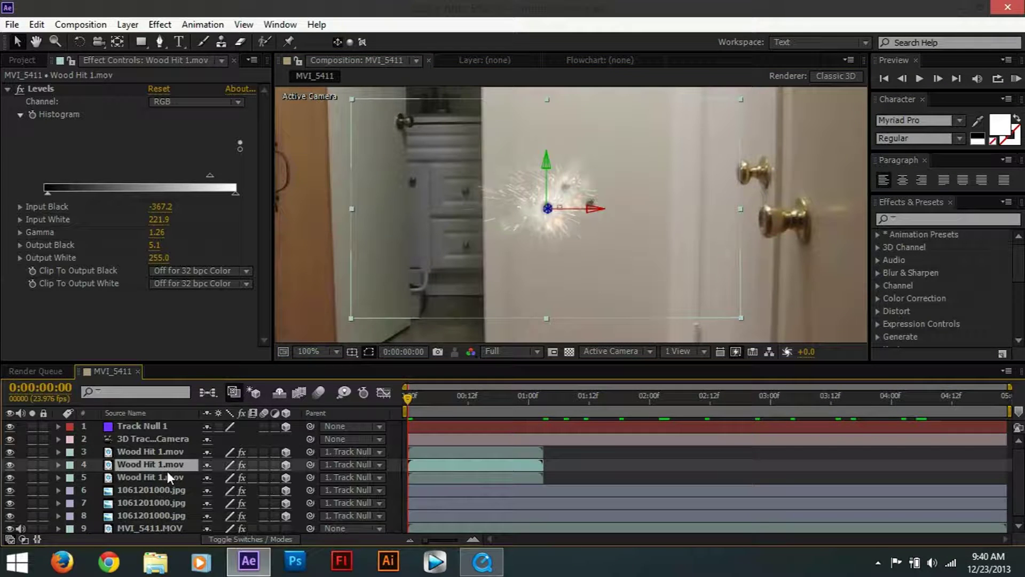
{"action": "left_click_drag", "start_coordinate": [578, 208], "coordinate": [623, 200]}
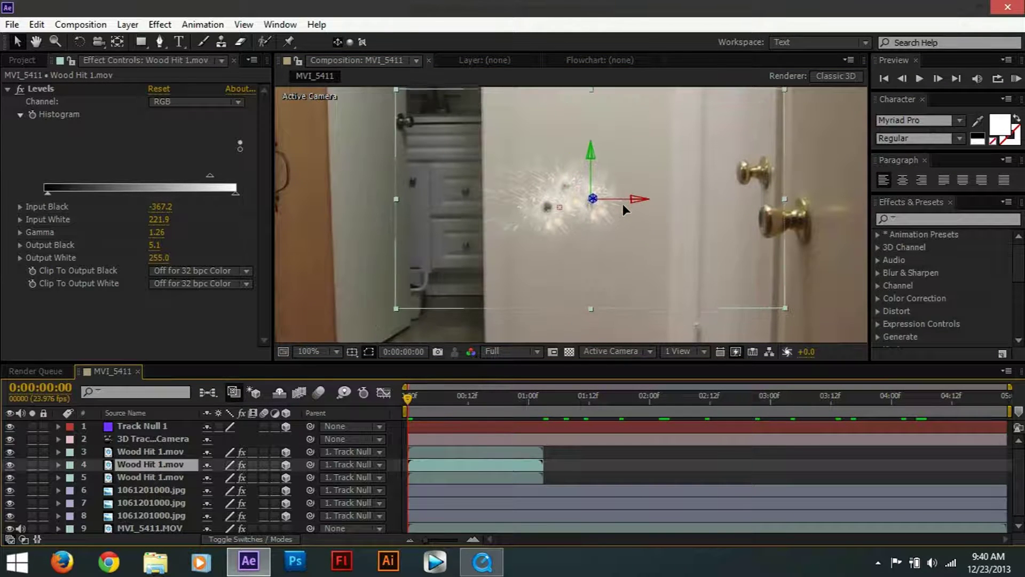
Stagger the wood hit layers to start at 0:00:00:07, 0:00:00:15 and 0:00:00:23, and trim the upper bullet hole layer's start to 0:00:00:07
{"action": "left_click_drag", "start_coordinate": [440, 462], "coordinate": [604, 480]}
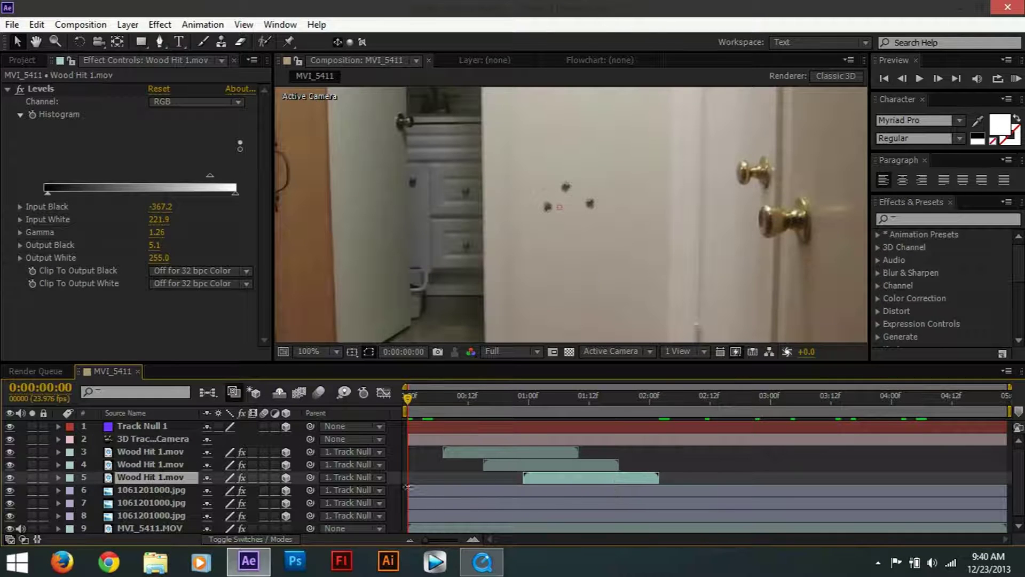
{"action": "left_click_drag", "start_coordinate": [417, 406], "coordinate": [444, 401]}
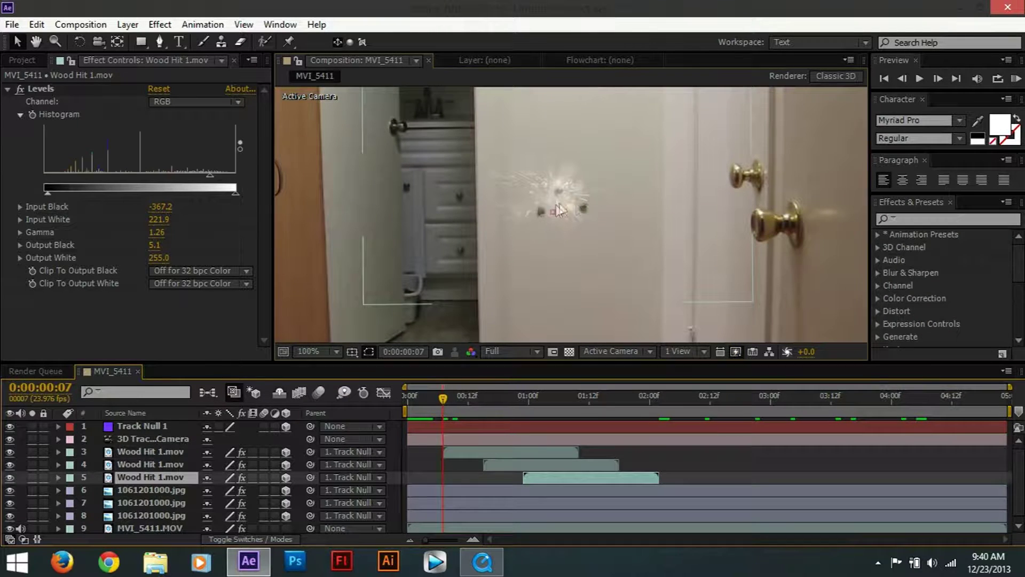
{"action": "left_click", "coordinate": [575, 207]}
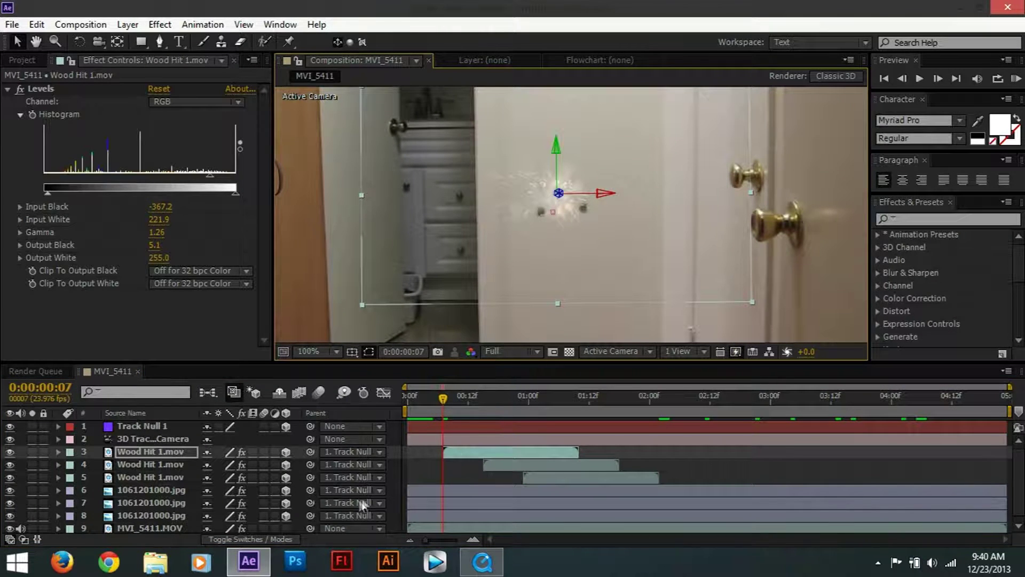
{"action": "left_click", "coordinate": [414, 493]}
{"action": "left_click_drag", "start_coordinate": [408, 492], "coordinate": [444, 494]}
Start the rightmost bullet hole layer at 0:00:00:15 and the leftmost bullet hole layer at 0:00:00:23 to match their hits
{"action": "left_click_drag", "start_coordinate": [446, 412], "coordinate": [486, 415]}
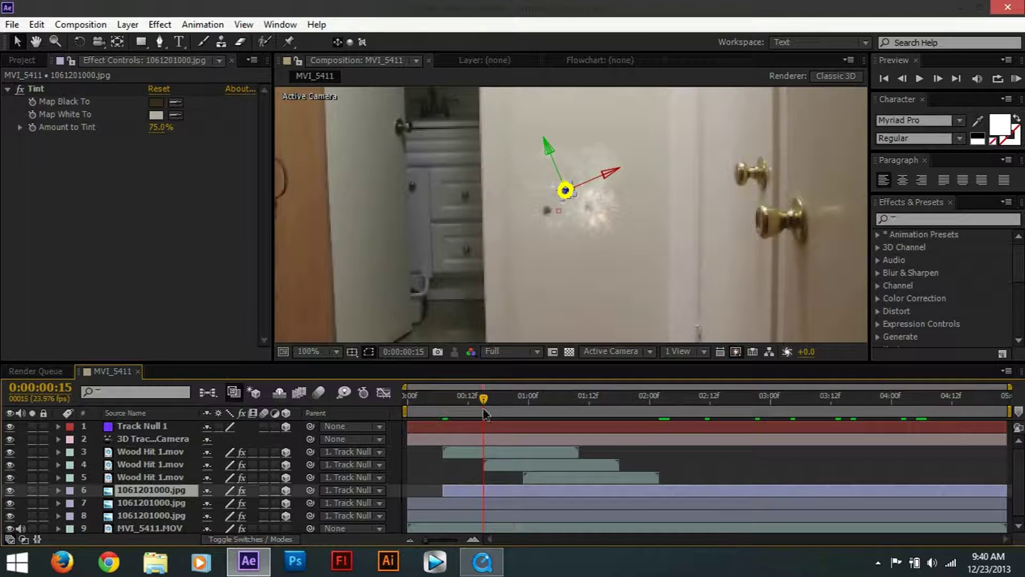
{"action": "left_click", "coordinate": [603, 210]}
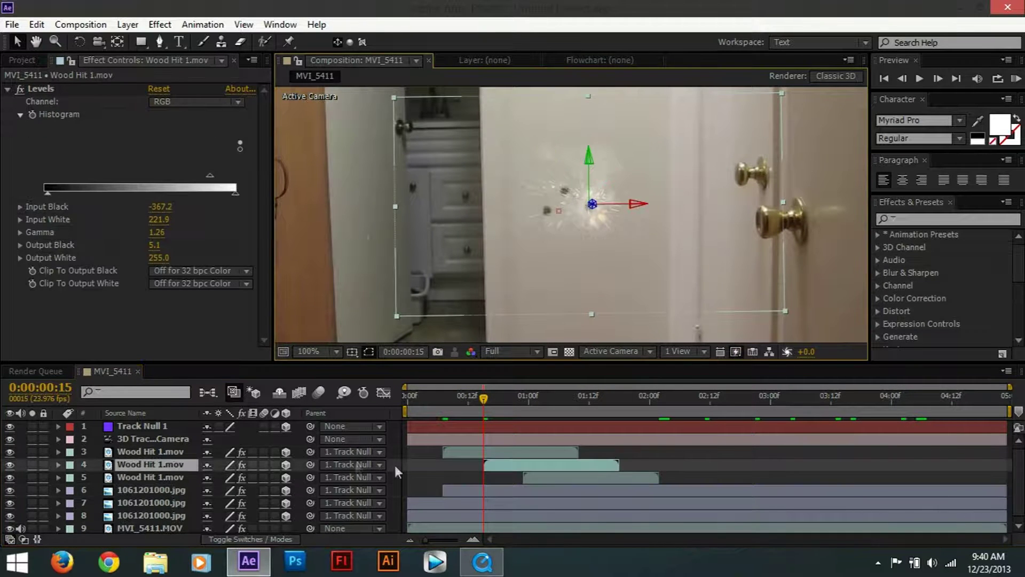
{"action": "left_click_drag", "start_coordinate": [404, 502], "coordinate": [473, 522]}
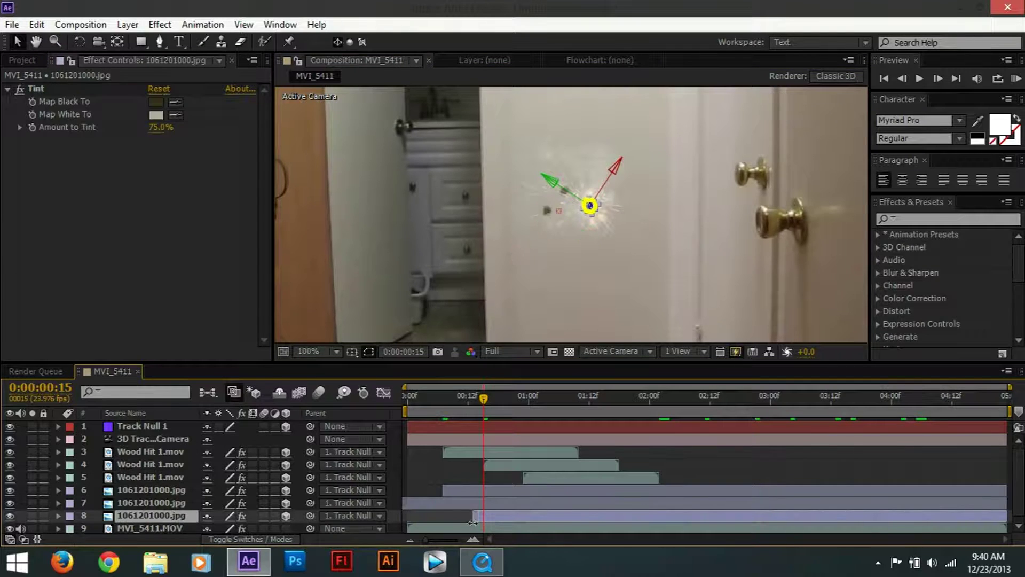
{"action": "left_click", "coordinate": [410, 503]}
{"action": "left_click_drag", "start_coordinate": [422, 508], "coordinate": [524, 502]}
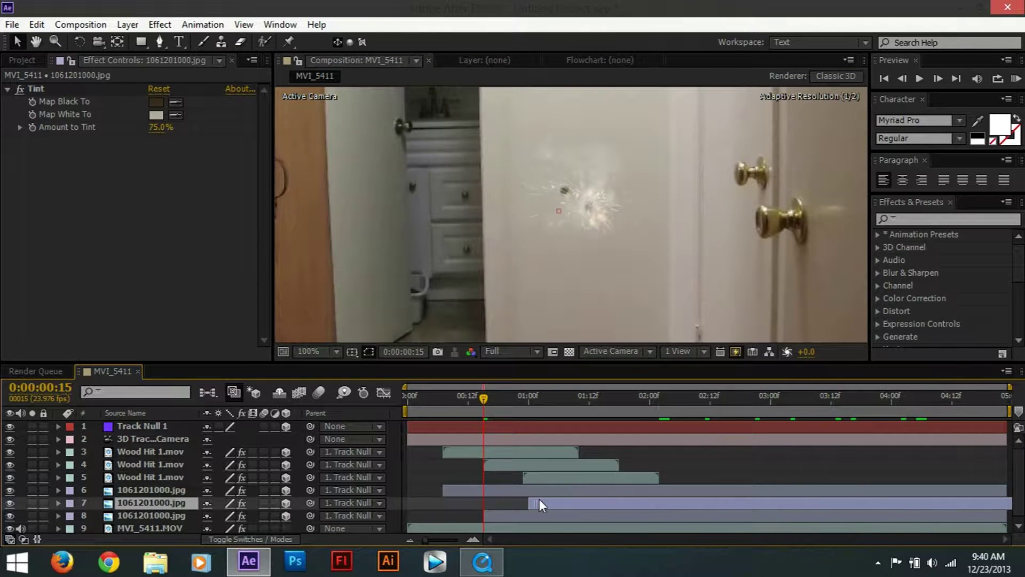
{"action": "left_click_drag", "start_coordinate": [486, 398], "coordinate": [521, 408]}
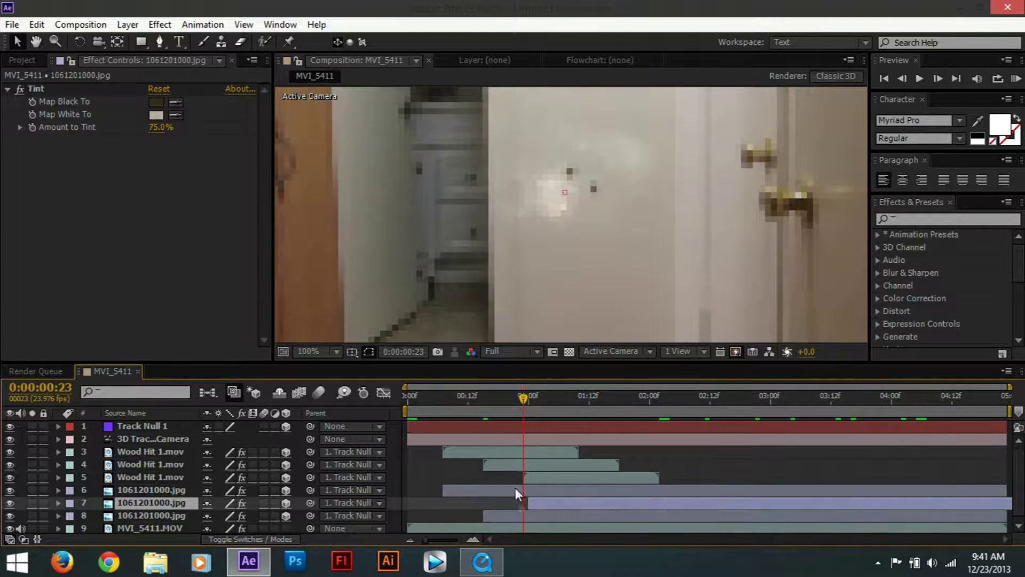
{"action": "left_click_drag", "start_coordinate": [537, 504], "coordinate": [532, 504]}
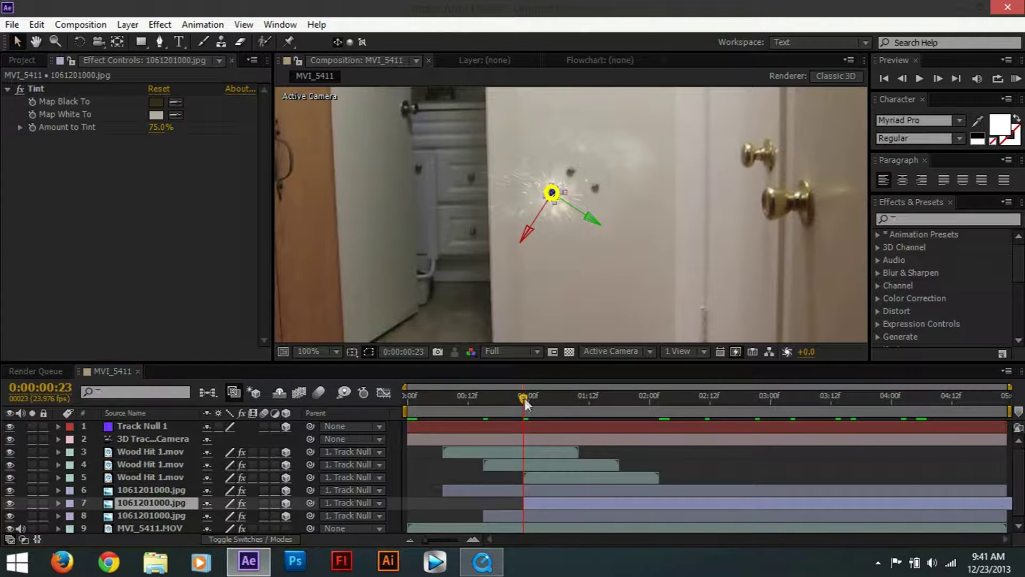
Play the original Wood Hit 1 movie from the desktop in QuickTime, close it and return to After Effects
{"action": "left_click_drag", "start_coordinate": [524, 398], "coordinate": [389, 379]}
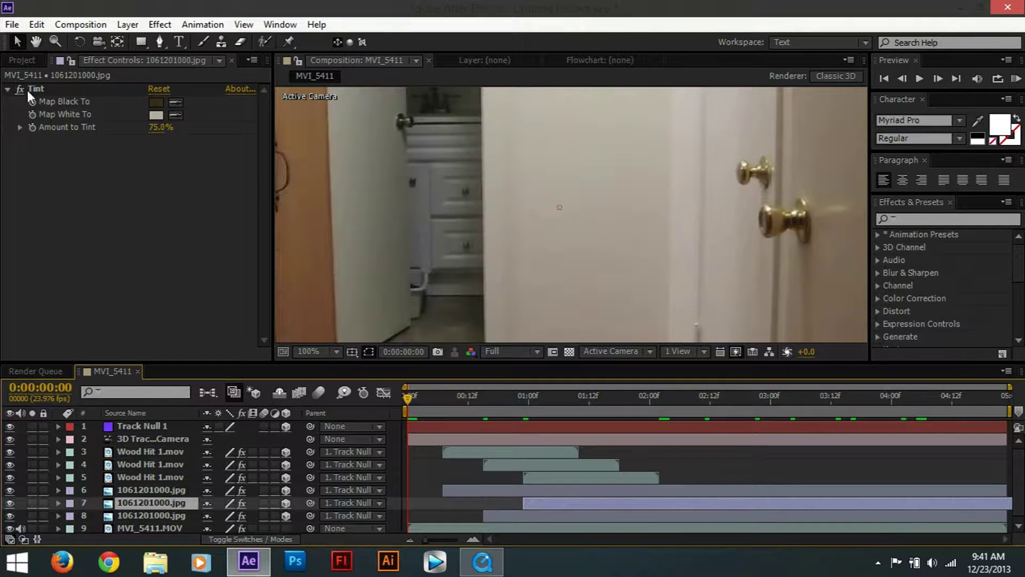
{"action": "left_click", "coordinate": [20, 63]}
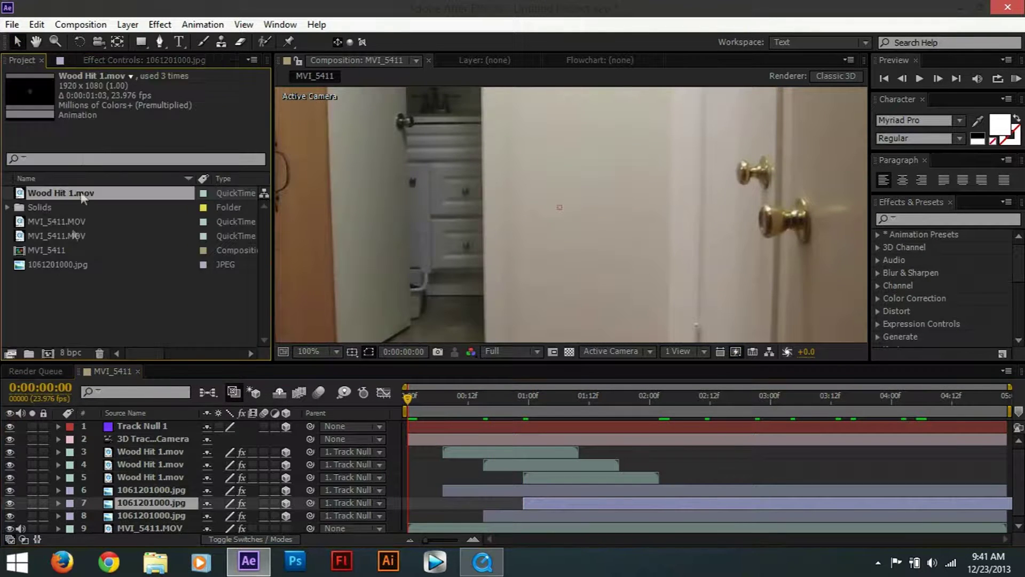
{"action": "double_click", "coordinate": [251, 7]}
{"action": "double_click", "coordinate": [139, 103]}
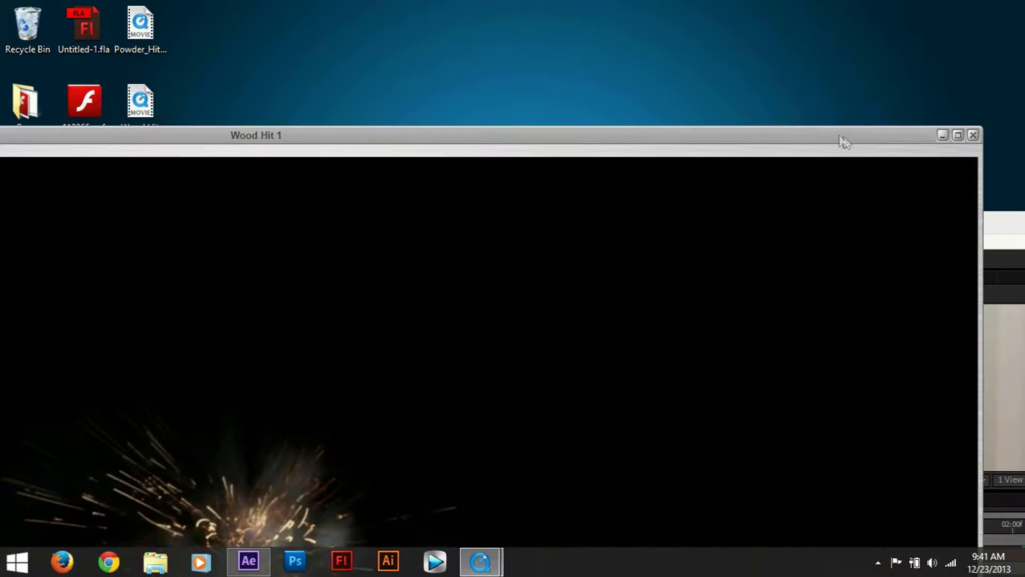
{"action": "left_click", "coordinate": [957, 135]}
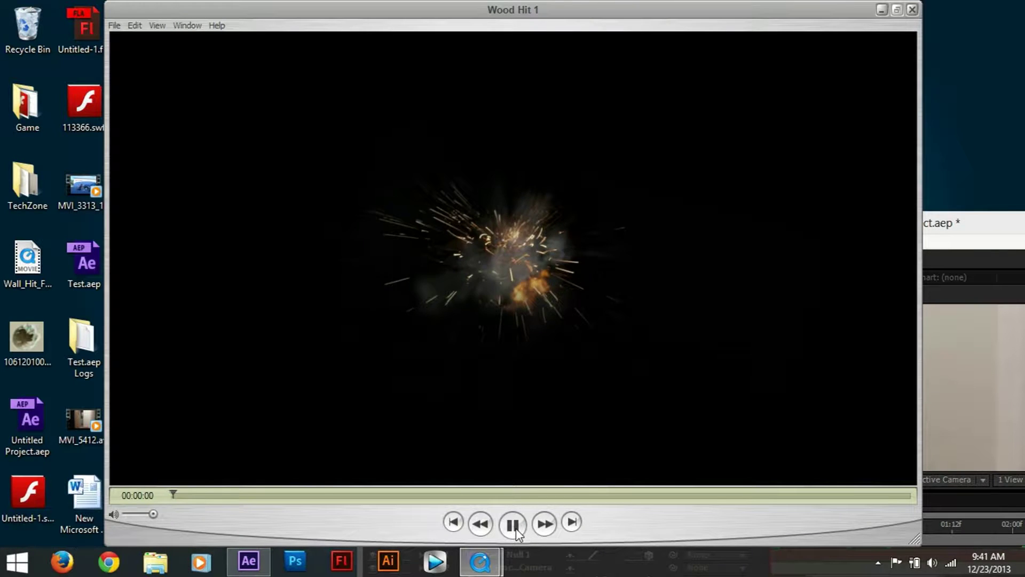
{"action": "left_click", "coordinate": [513, 525]}
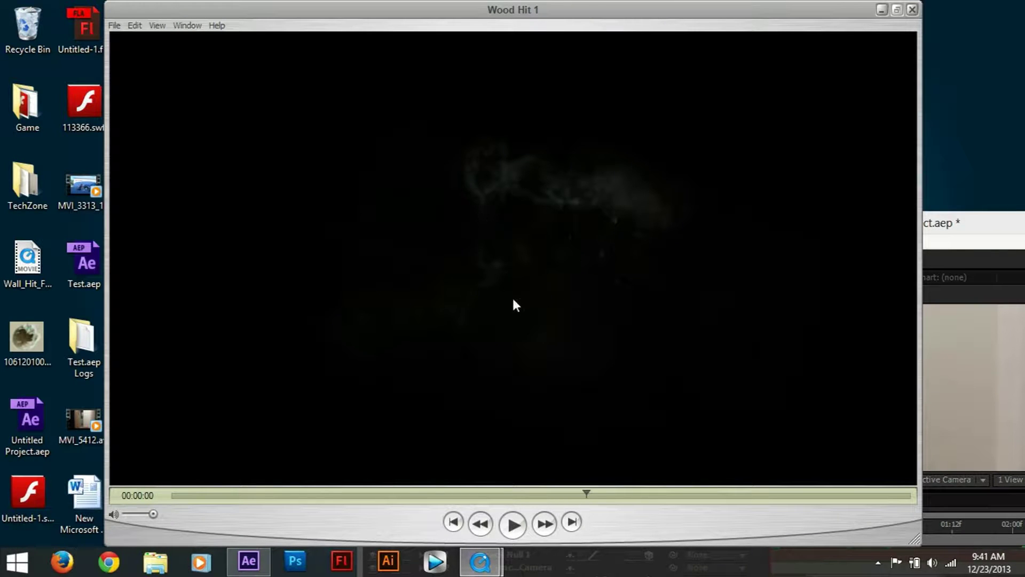
{"action": "left_click", "coordinate": [912, 10]}
{"action": "double_click", "coordinate": [889, 229]}
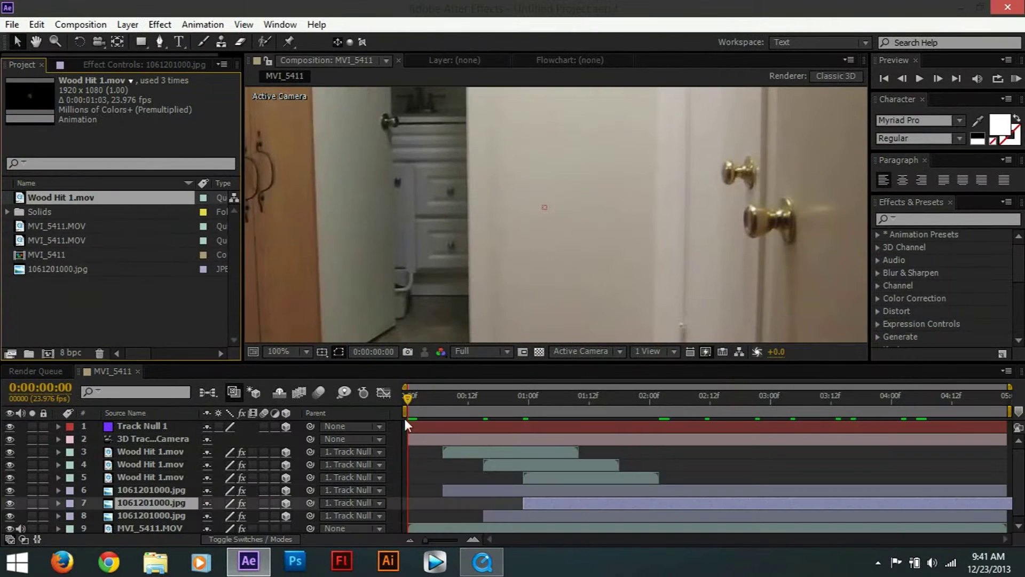
Preview the staggered hits and holes from 0:00:00:00, and check the first hit at 0:00:00:08
{"action": "left_click", "coordinate": [919, 79]}
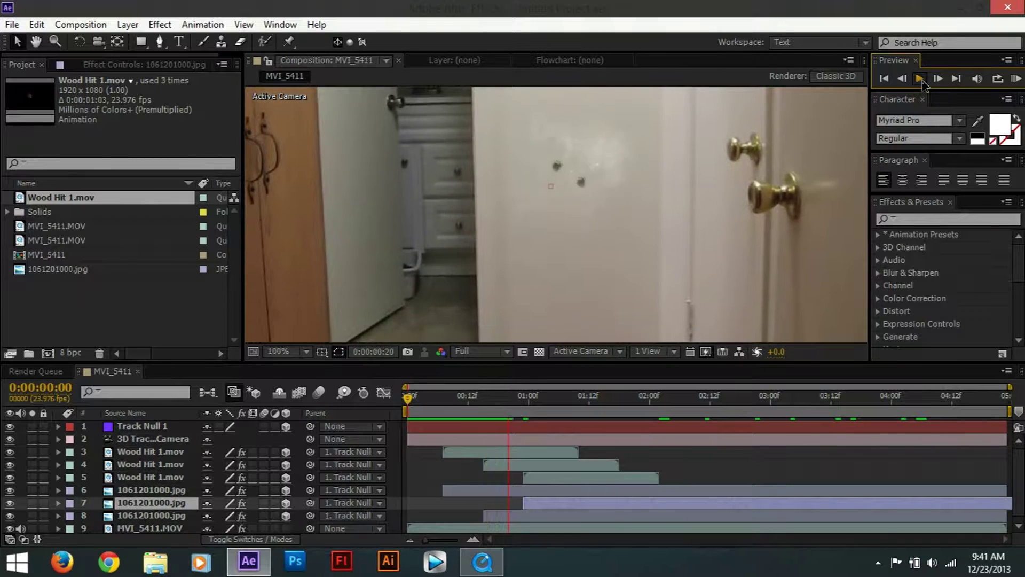
{"action": "key", "text": "space"}
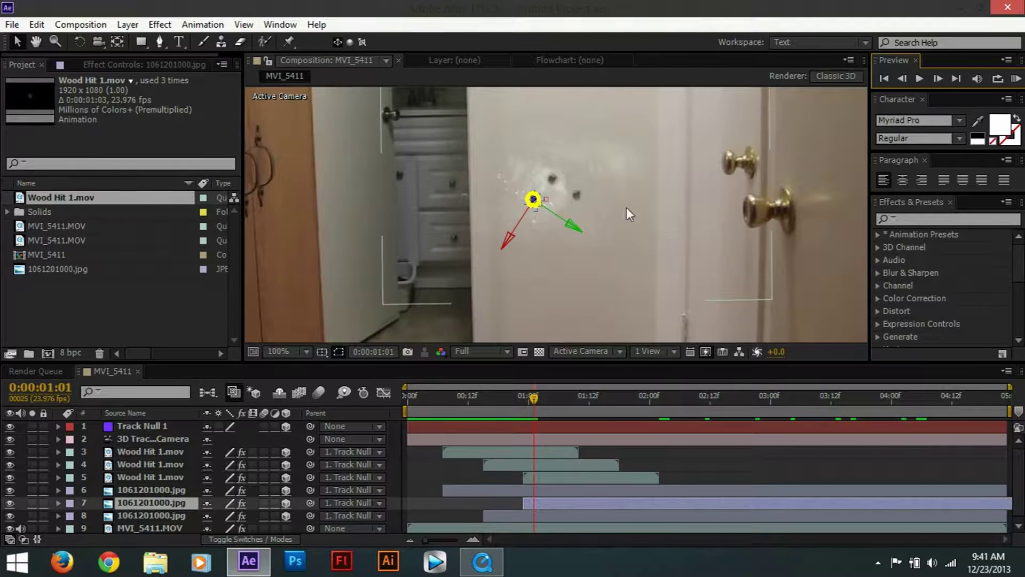
{"action": "left_click_drag", "start_coordinate": [521, 395], "coordinate": [451, 402]}
Time-stretch all three Wood Hit 1.mov layers to about three quarters of their duration, holding their in-points
{"action": "left_click", "coordinate": [573, 452]}
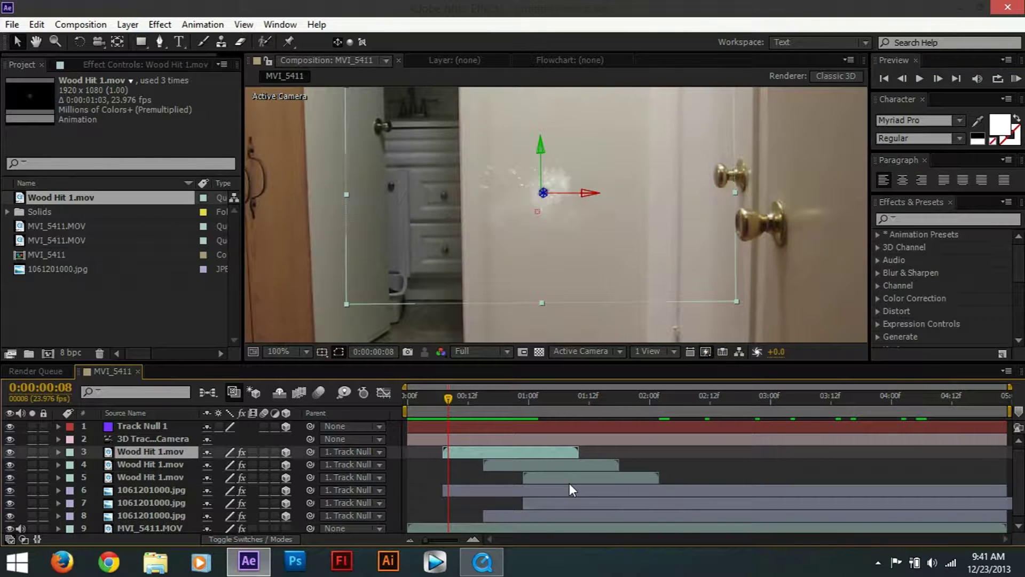
{"action": "left_click", "coordinate": [565, 476], "text": "shift"}
{"action": "right_click", "coordinate": [568, 475]}
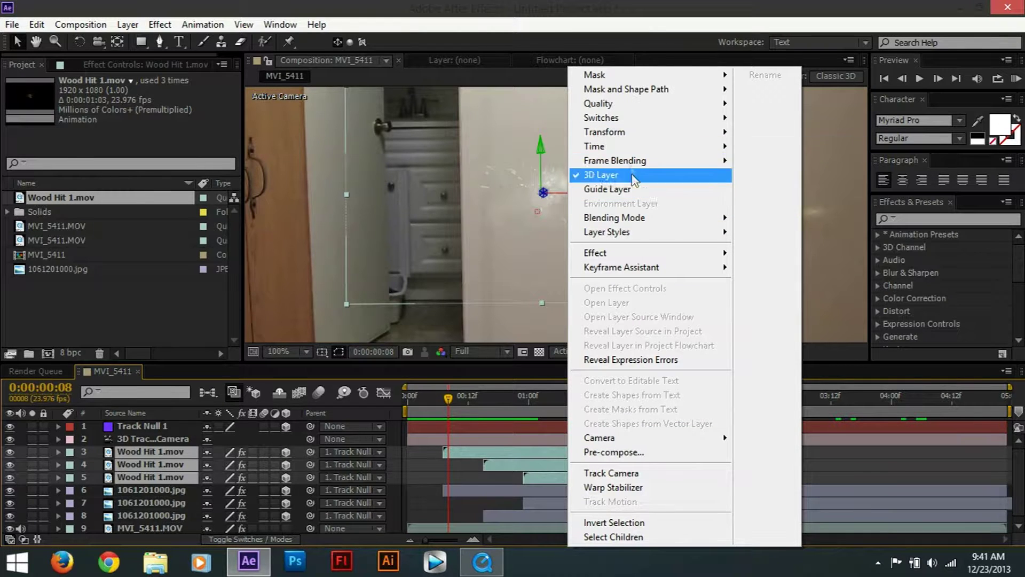
{"action": "mouse_move", "coordinate": [722, 151]}
{"action": "left_click", "coordinate": [783, 181]}
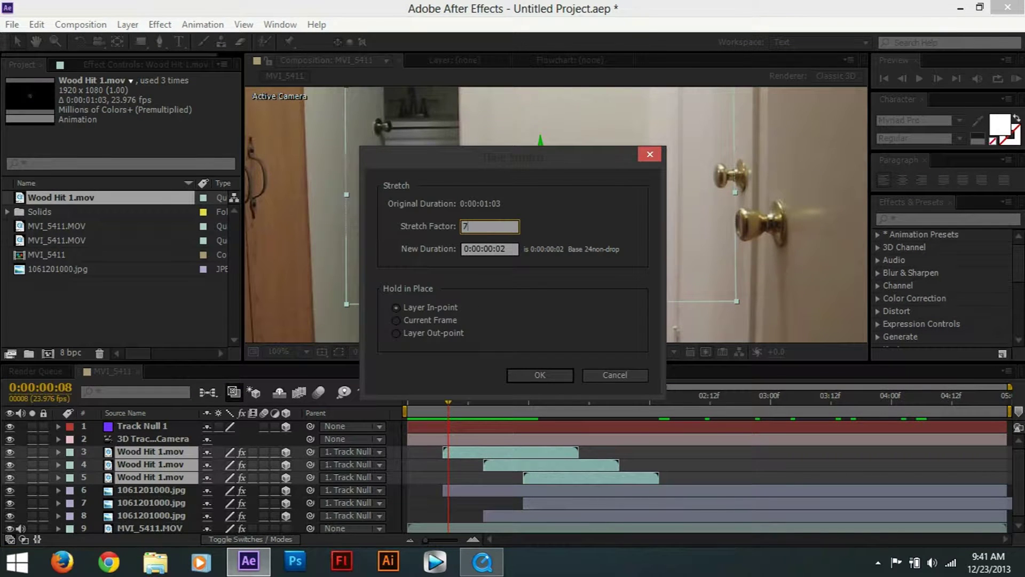
{"action": "left_click", "coordinate": [538, 379]}
Check the bullet holes and the fading hits on the wall between 0:00:01:11 and 0:00:01:13
{"action": "left_click_drag", "start_coordinate": [448, 399], "coordinate": [581, 424]}
{"action": "left_click", "coordinate": [840, 258]}
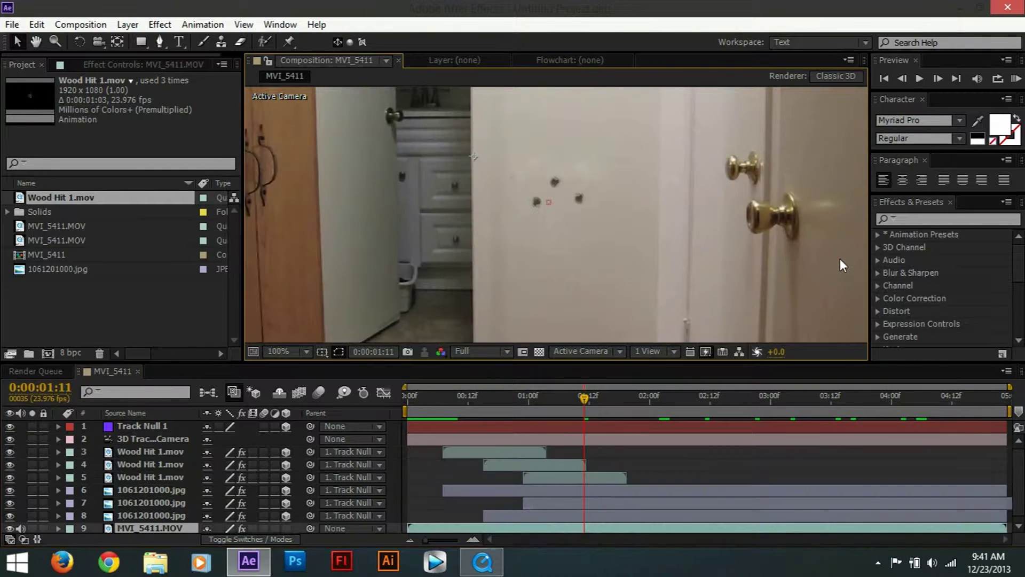
{"action": "mouse_move", "coordinate": [584, 399]}
{"action": "left_mouse_down"}
{"action": "mouse_move", "coordinate": [435, 404]}
{"action": "mouse_move", "coordinate": [591, 408]}
{"action": "left_mouse_up"}
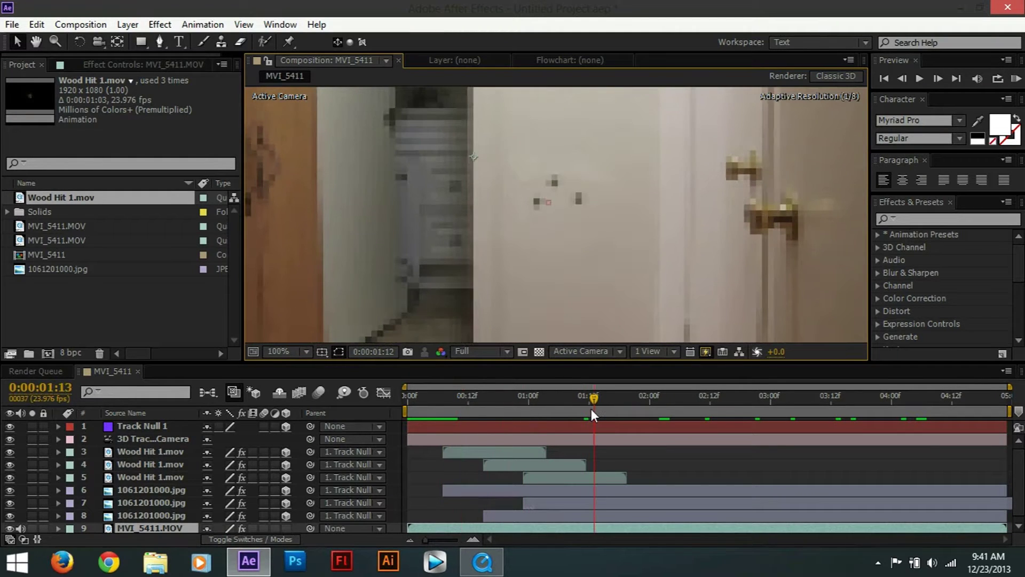
{"action": "scroll", "coordinate": [552, 196], "scroll_direction": "up", "scroll_amount": 4}
{"action": "scroll", "coordinate": [536, 178], "scroll_direction": "down", "scroll_amount": 4}
{"action": "scroll", "coordinate": [523, 186], "scroll_direction": "up", "scroll_amount": 4}
{"action": "scroll", "coordinate": [536, 184], "scroll_direction": "down", "scroll_amount": 4}
Preview the sped-up hits from 0:00:00:00 and view the whole frame at 50% magnification
{"action": "left_click_drag", "start_coordinate": [594, 396], "coordinate": [414, 377]}
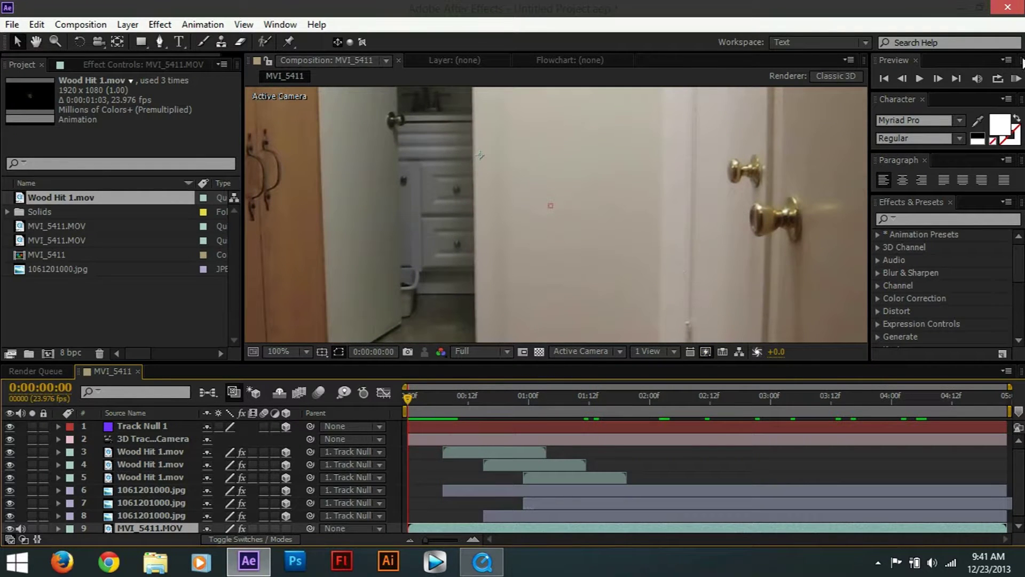
{"action": "left_click", "coordinate": [917, 79]}
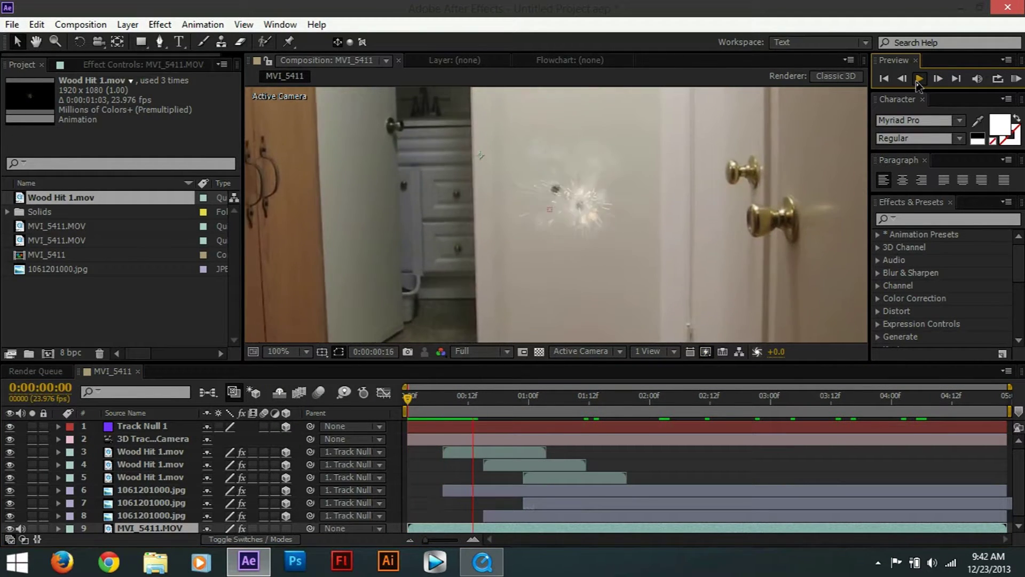
{"action": "left_click", "coordinate": [918, 79]}
{"action": "scroll", "coordinate": [597, 232], "scroll_direction": "down", "scroll_amount": 2}
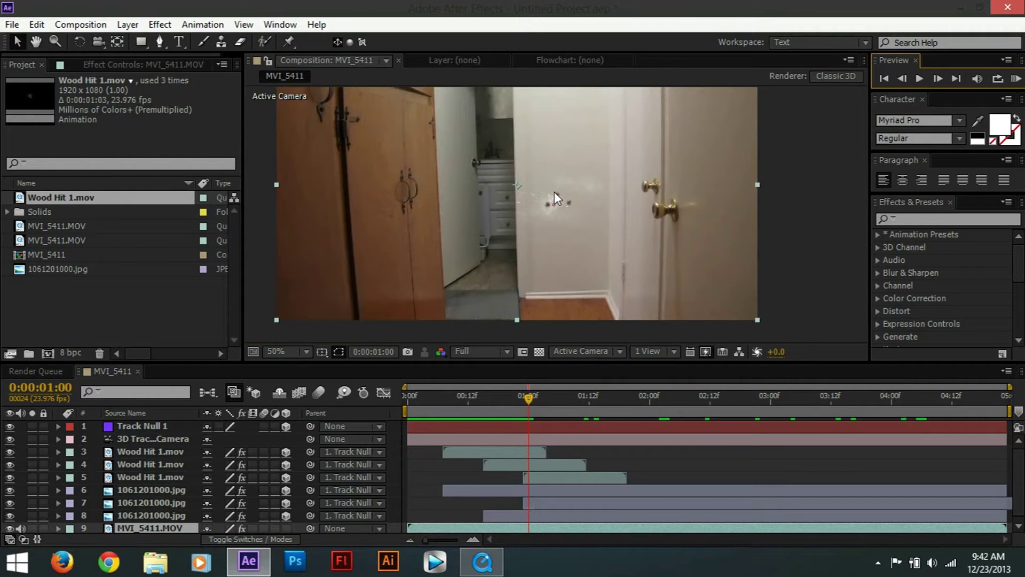
{"action": "left_click_drag", "start_coordinate": [532, 399], "coordinate": [408, 397]}
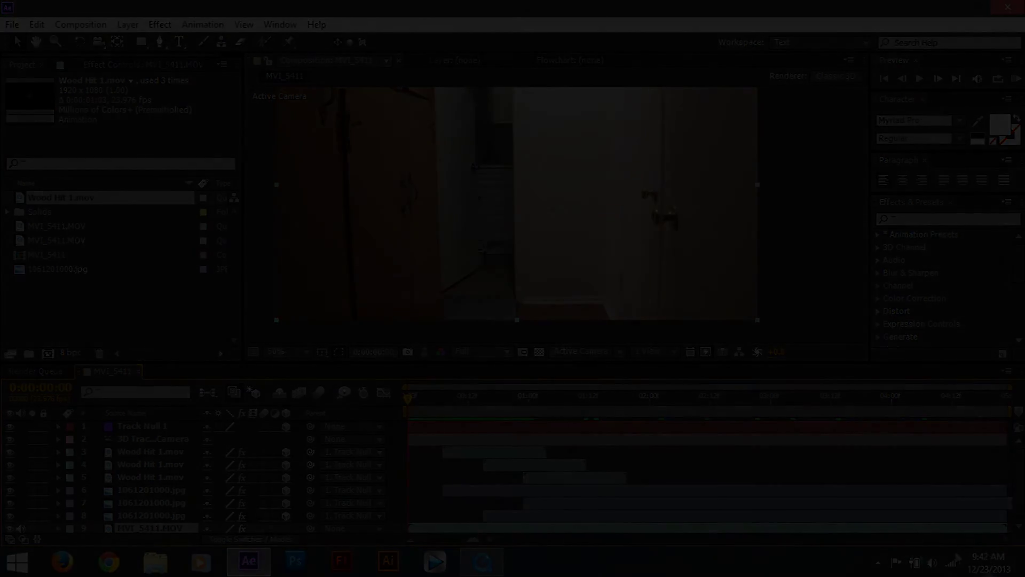